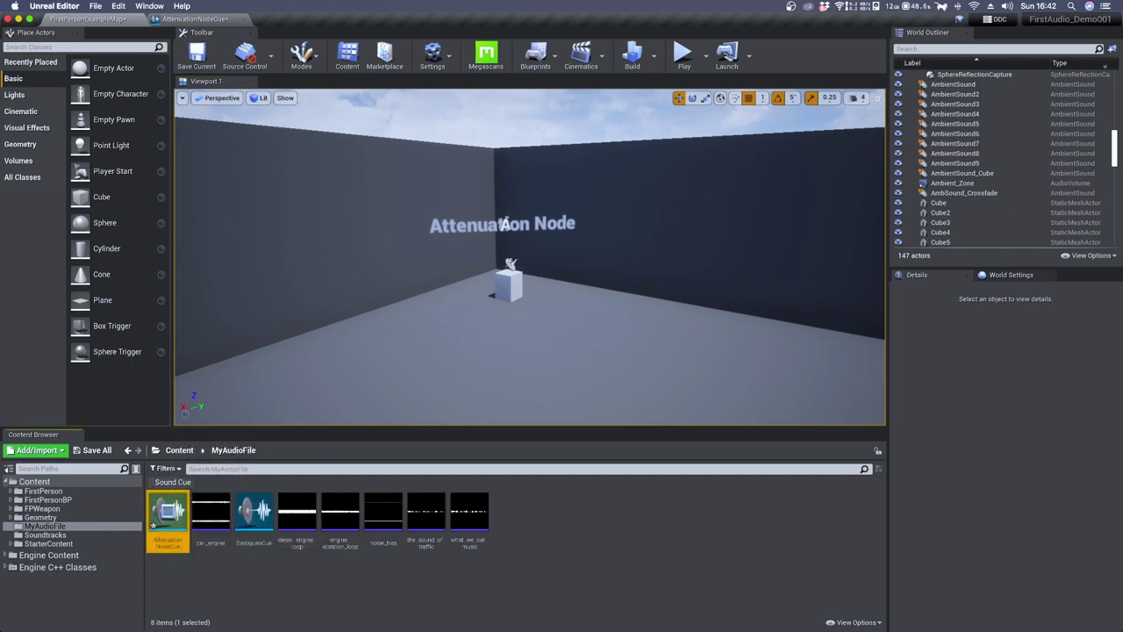
# Select the ambient sound above the cube at the Attenuation Node sign and examine its sound and attenuation settings.
pyautogui.click(511, 264)
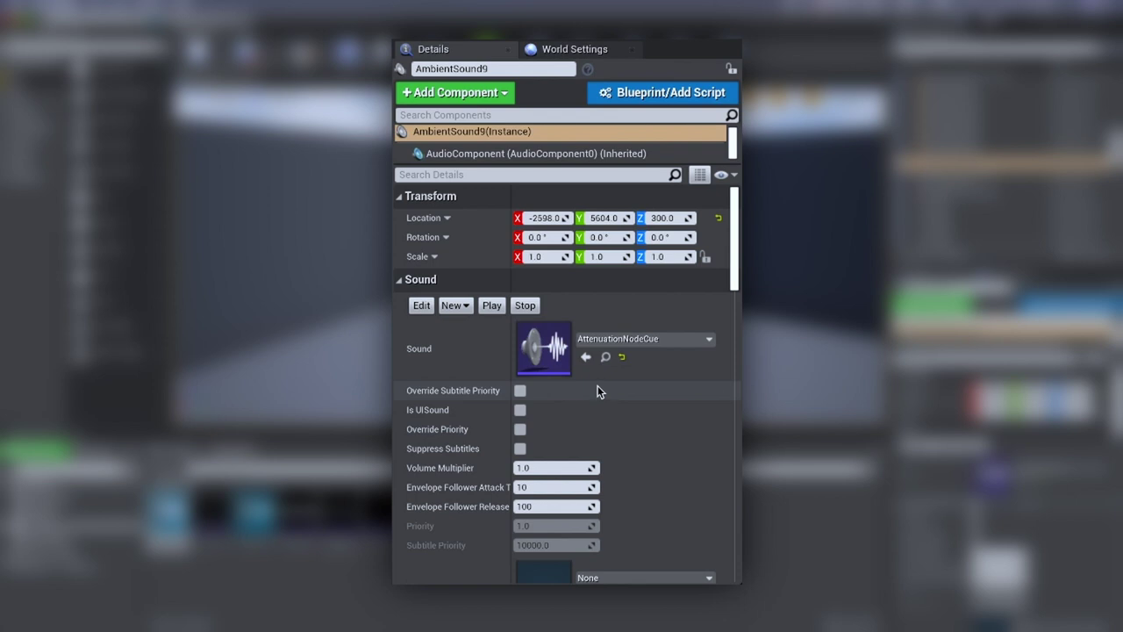
pyautogui.scroll(-5, 597, 385)
pyautogui.scroll(-4, 626, 372)
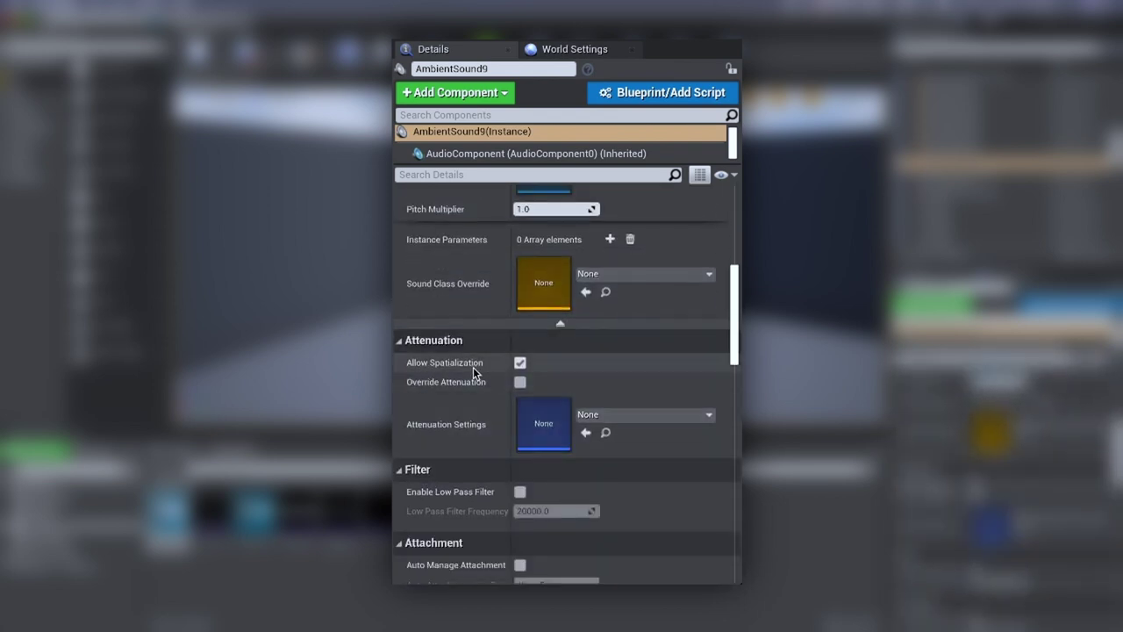
pyautogui.moveTo(468, 385)
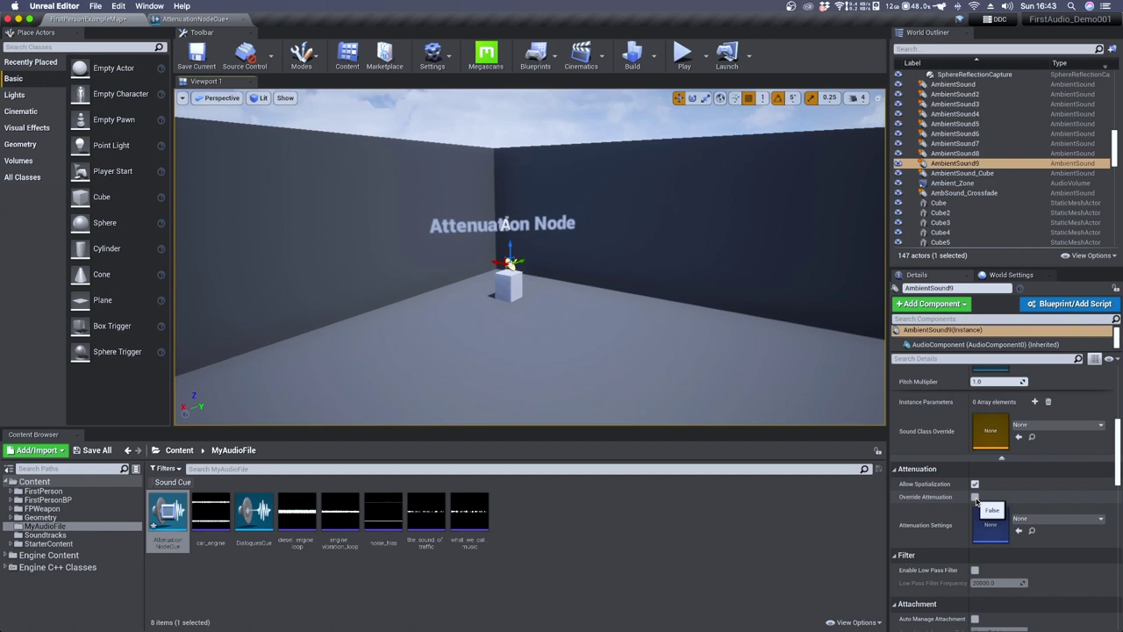
pyautogui.scroll(5, 976, 499)
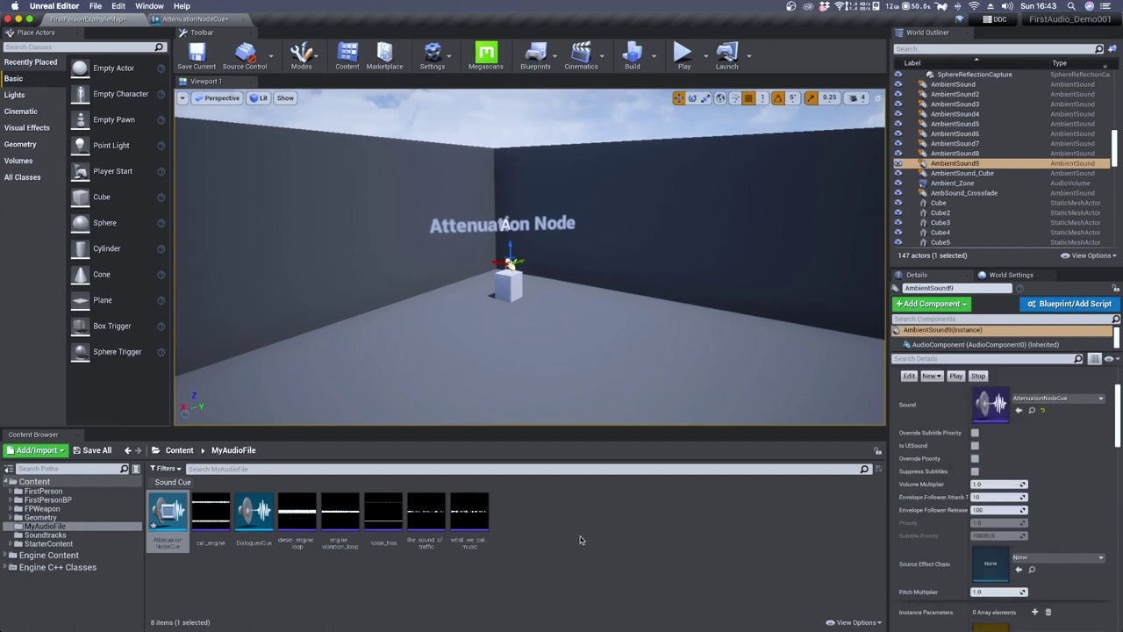
# Add the diesel_engine_loop, engine_vibration_loop and noise_hiss waves to the AttenuationNodeCue graph, combined through a Mixer node.
pyautogui.click(303, 531)
pyautogui.keyDown('shift'); pyautogui.click(384, 518); pyautogui.keyUp('shift')
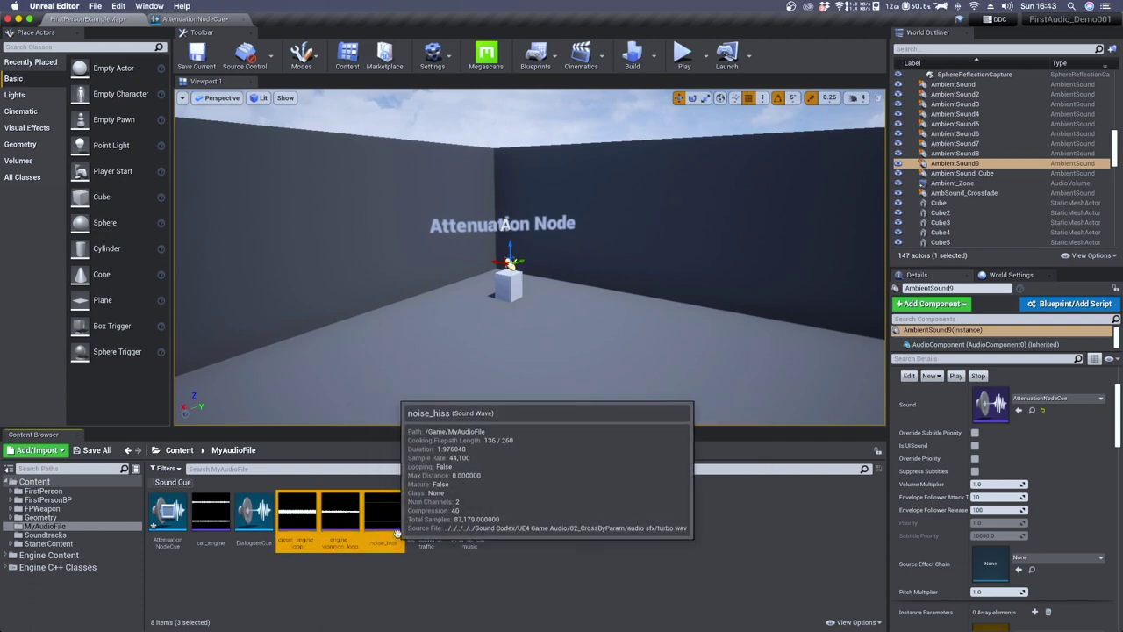
pyautogui.click(207, 19)
pyautogui.rightClick(349, 231)
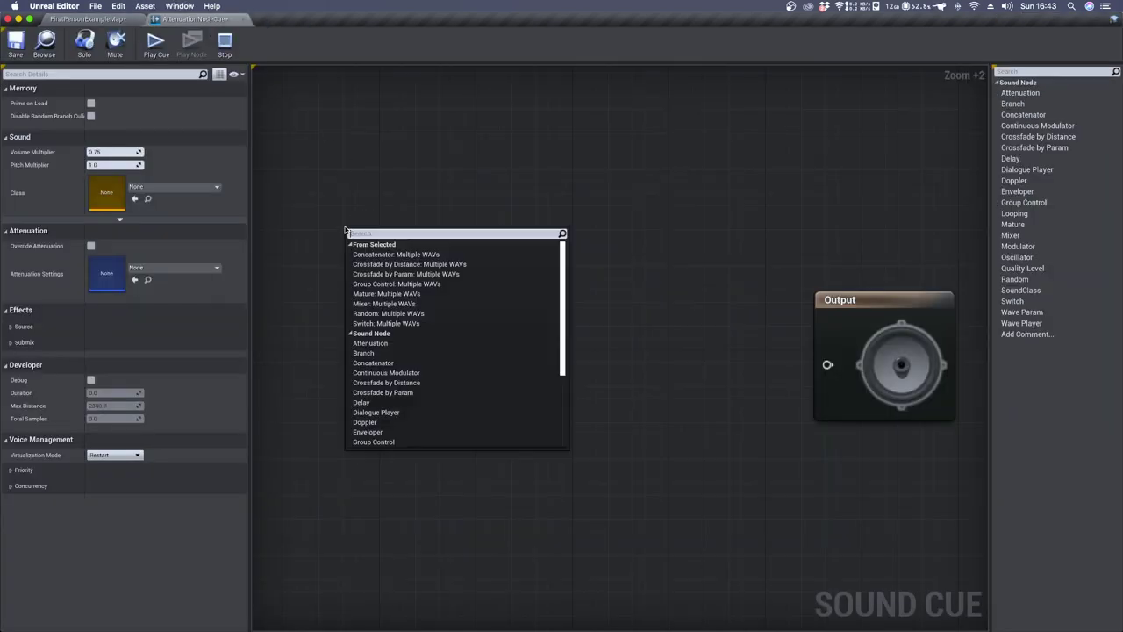
pyautogui.click(413, 305)
# Rearrange the nodes in the cue graph and connect the Mixer's output to the Output node.
pyautogui.moveTo(421, 240); pyautogui.dragTo(786, 251, button='right')
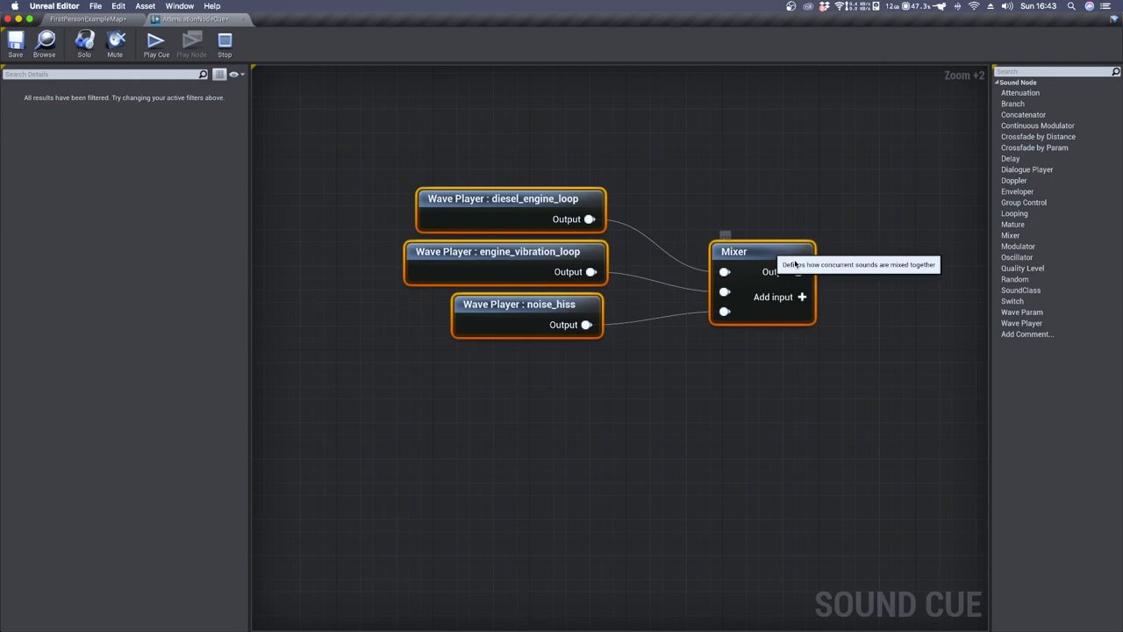
pyautogui.moveTo(794, 263); pyautogui.dragTo(919, 398)
pyautogui.moveTo(919, 397); pyautogui.dragTo(677, 332, button='right')
pyautogui.moveTo(816, 303); pyautogui.dragTo(887, 315)
pyautogui.moveTo(657, 326); pyautogui.dragTo(753, 357)
pyautogui.moveTo(777, 368); pyautogui.dragTo(834, 377)
pyautogui.click(562, 264)
# Enable Looping on the diesel_engine_loop, engine_vibration_loop and noise_hiss wave players and align the three nodes.
pyautogui.click(404, 274)
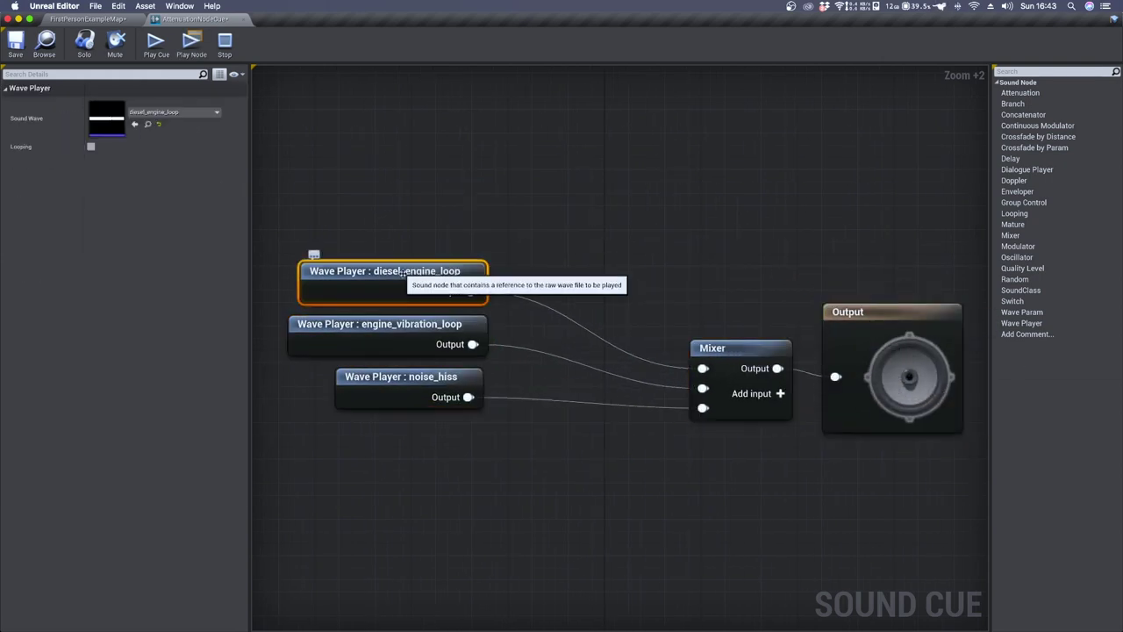
pyautogui.moveTo(404, 277)
pyautogui.mouseDown()
pyautogui.moveTo(395, 281)
pyautogui.moveTo(394, 269)
pyautogui.mouseUp()
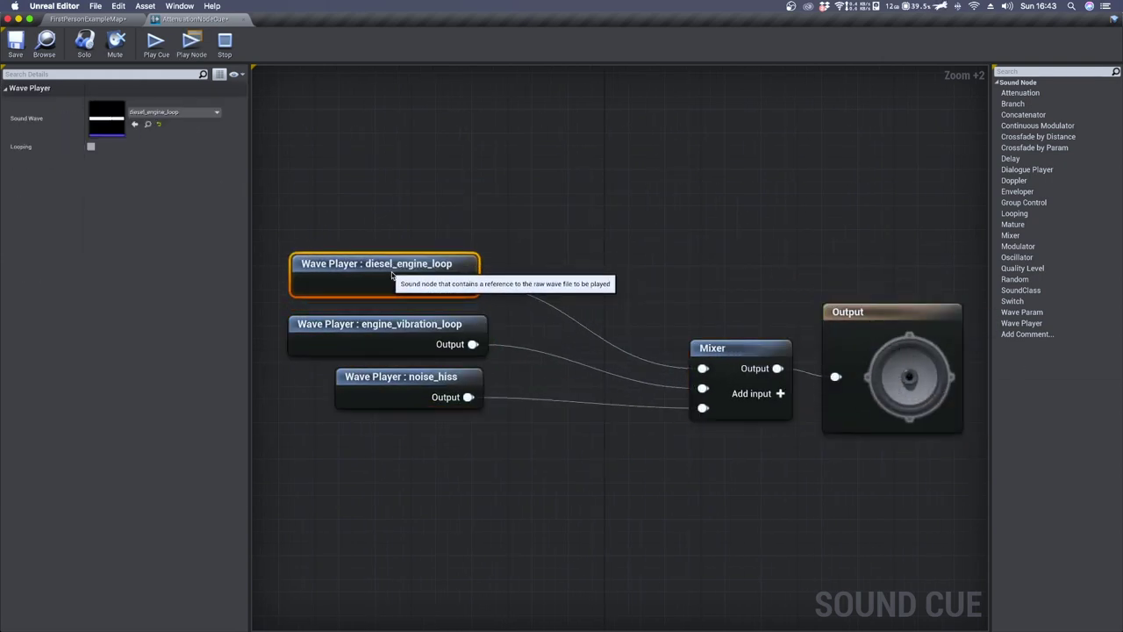
pyautogui.click(92, 147)
pyautogui.click(308, 332)
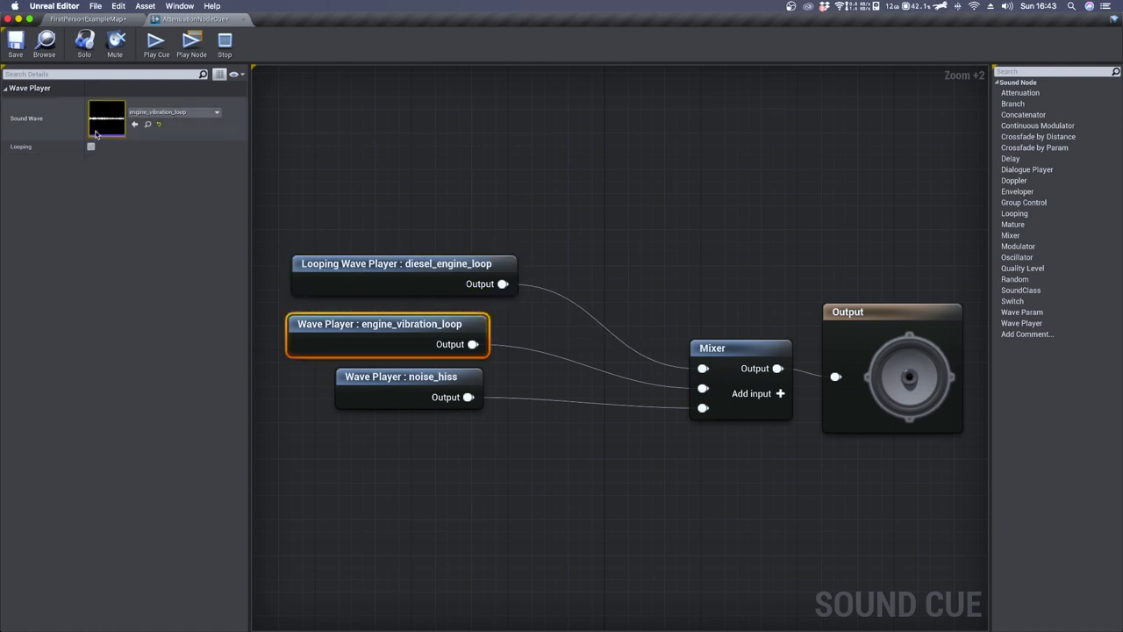
pyautogui.click(91, 147)
pyautogui.click(368, 386)
pyautogui.click(91, 146)
pyautogui.moveTo(350, 392); pyautogui.dragTo(337, 404)
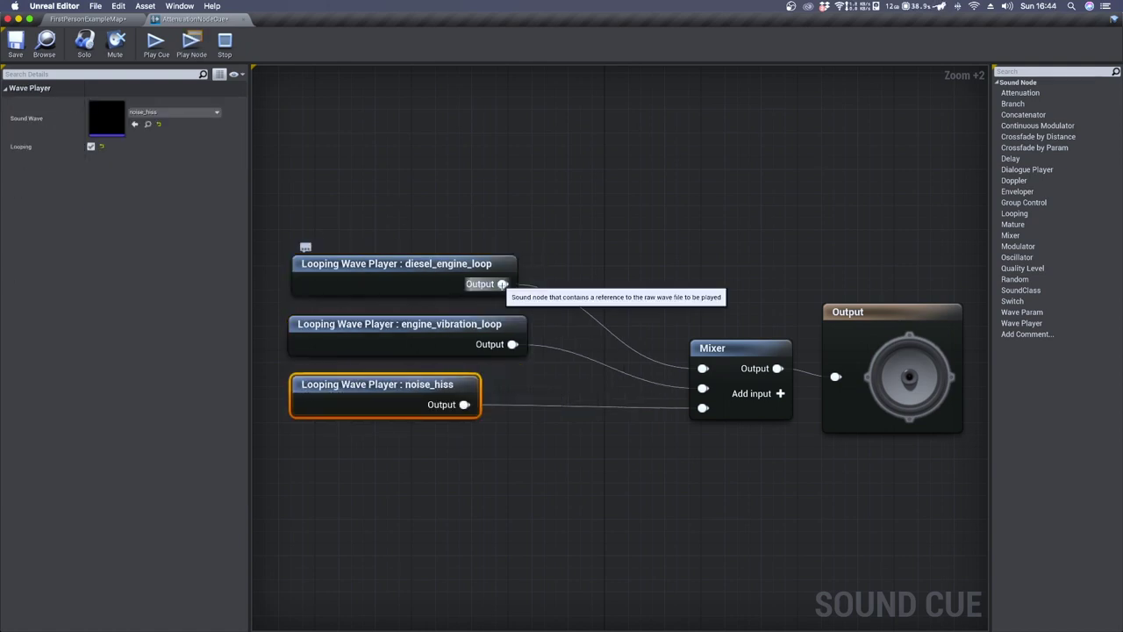
# Insert an Attenuation node between the diesel_engine_loop wave player and the Mixer's first input.
pyautogui.moveTo(503, 284); pyautogui.dragTo(584, 255)
pyautogui.write('atte')
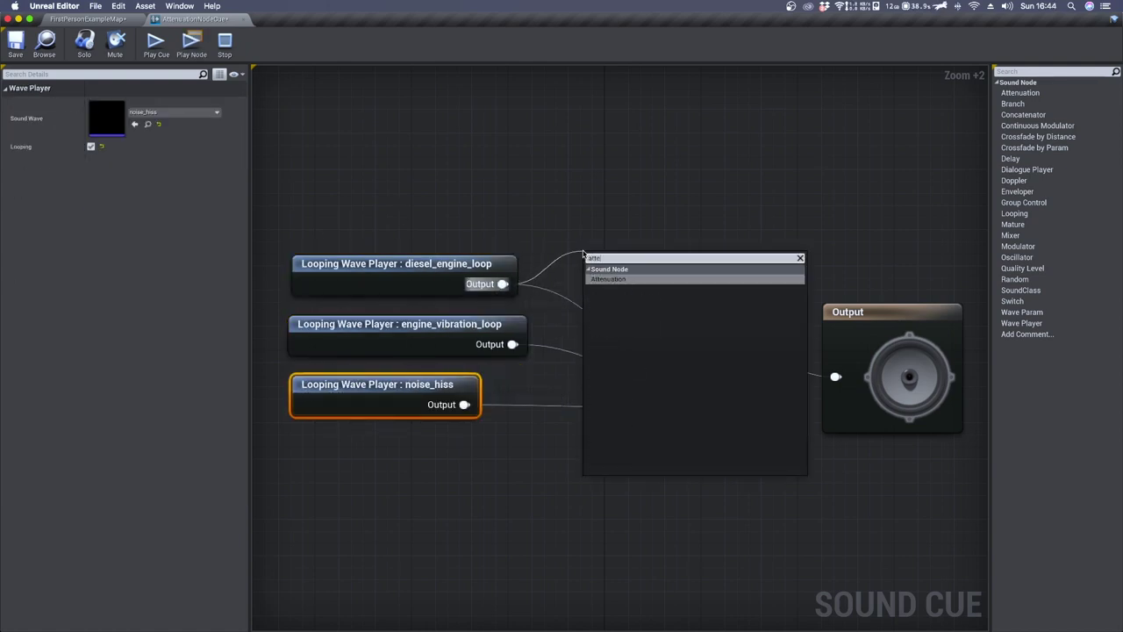
pyautogui.press('Return')
pyautogui.moveTo(664, 282); pyautogui.dragTo(703, 368)
# Insert an Attenuation node between the engine_vibration_loop wave player and the Mixer's second input.
pyautogui.moveTo(512, 343); pyautogui.dragTo(568, 342)
pyautogui.write('atte')
pyautogui.press('Return')
pyautogui.moveTo(648, 371); pyautogui.dragTo(708, 389)
# Insert an Attenuation node between noise_hiss and the Mixer's third input, and line up the Attenuation, Mixer and Output nodes.
pyautogui.moveTo(377, 386); pyautogui.dragTo(379, 398)
pyautogui.moveTo(464, 417); pyautogui.dragTo(517, 446)
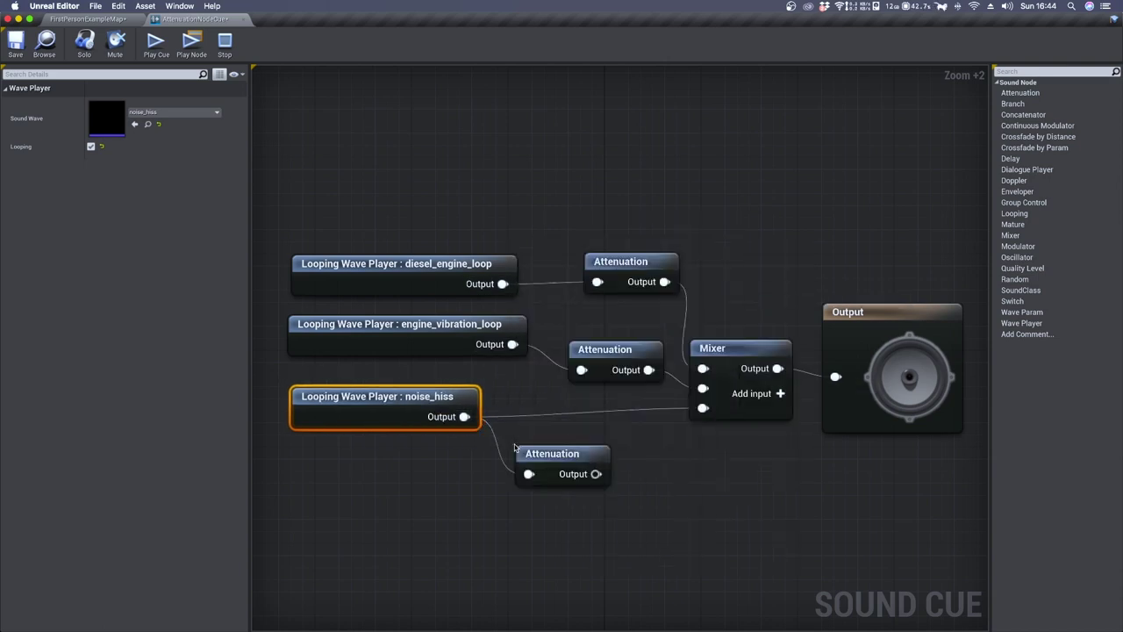
pyautogui.moveTo(615, 274); pyautogui.dragTo(603, 275)
pyautogui.moveTo(607, 353); pyautogui.dragTo(595, 328)
pyautogui.moveTo(554, 457); pyautogui.dragTo(596, 398)
pyautogui.moveTo(727, 349); pyautogui.dragTo(726, 301)
pyautogui.moveTo(864, 313); pyautogui.dragTo(852, 289)
pyautogui.click(597, 234)
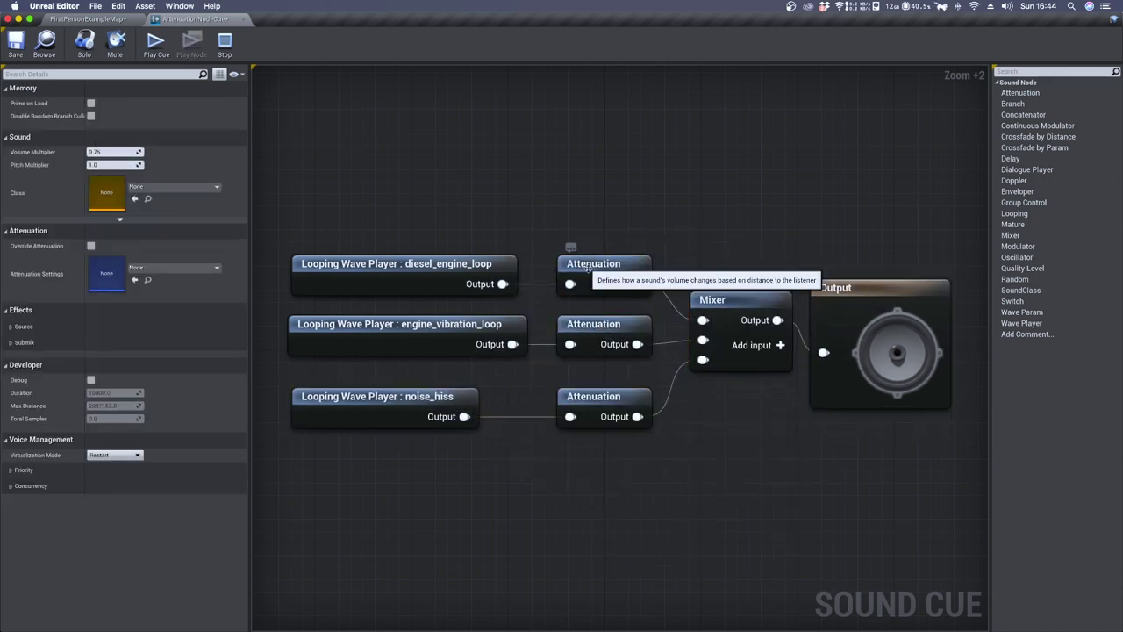
pyautogui.click(596, 268)
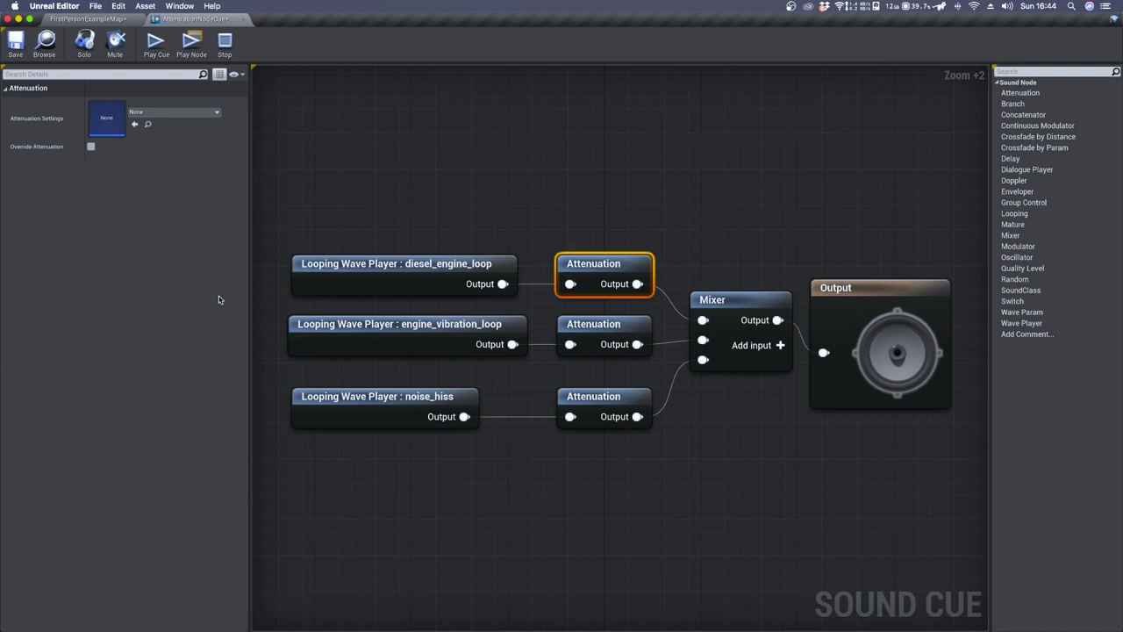
pyautogui.click(92, 146)
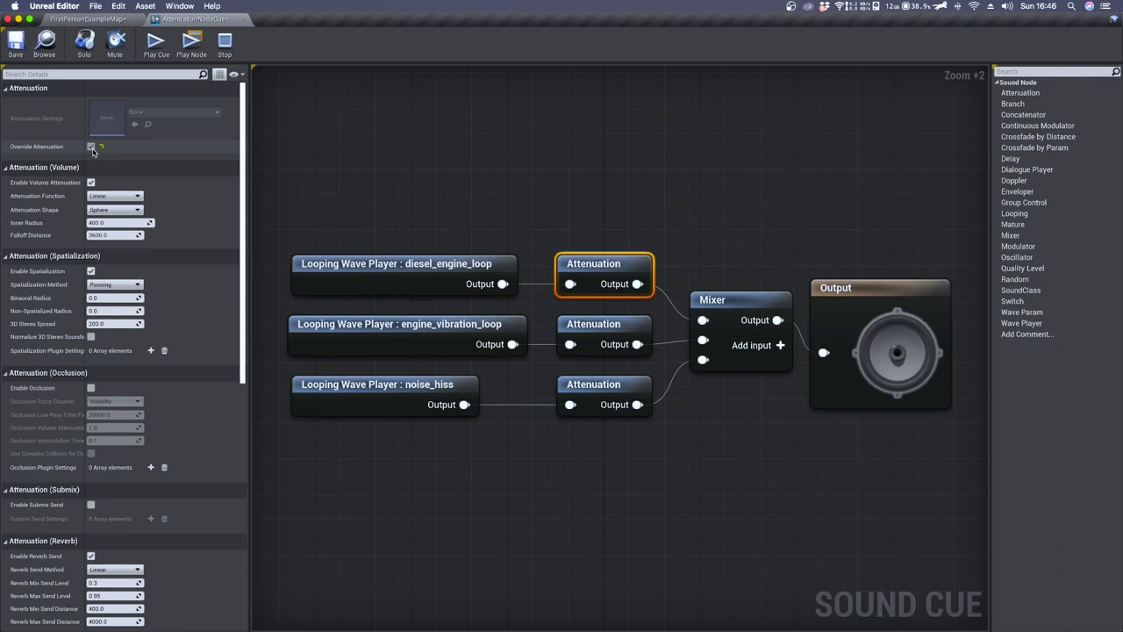
pyautogui.click(91, 147)
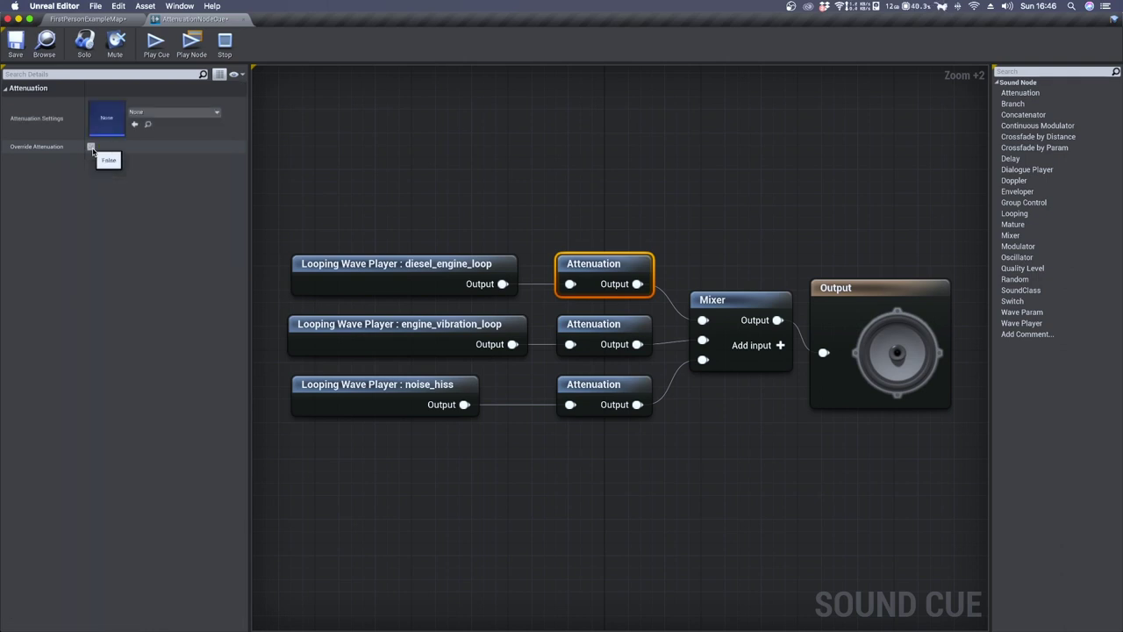
# Enable Override Attenuation on all three Attenuation nodes at once.
pyautogui.moveTo(551, 199); pyautogui.dragTo(634, 462)
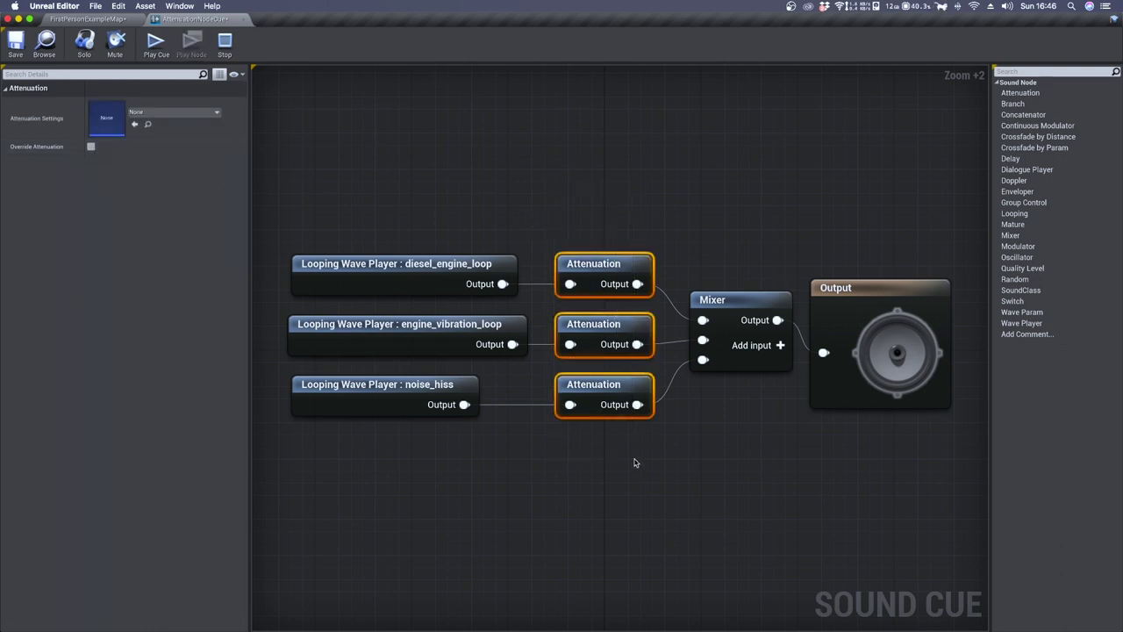
pyautogui.click(91, 146)
pyautogui.click(579, 215)
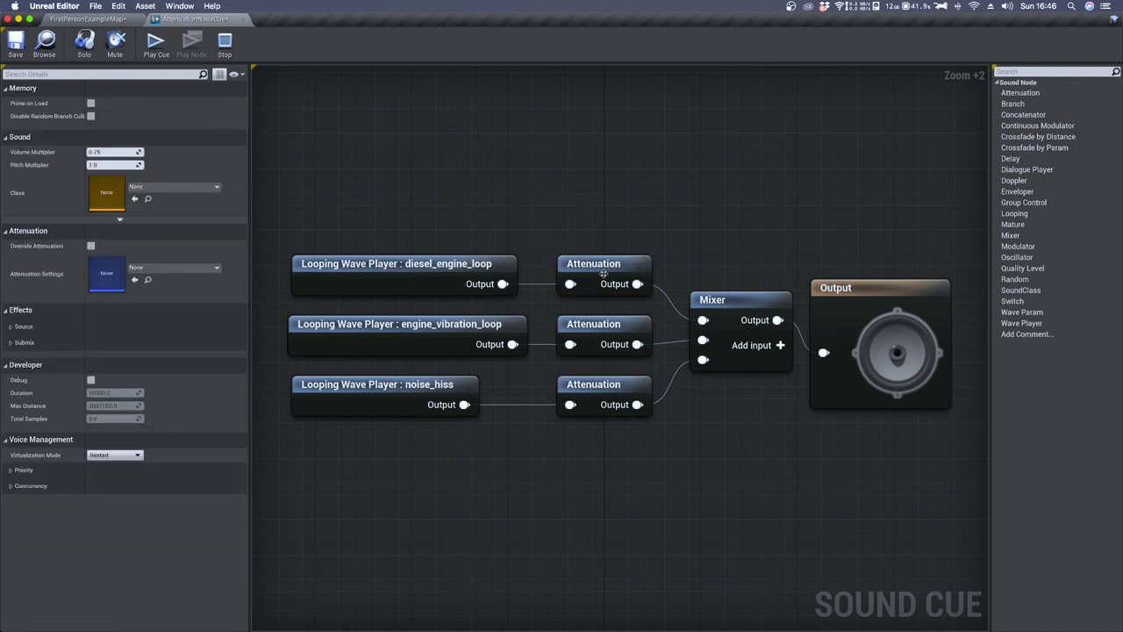
# Check the override on each Attenuation node and look through the attenuation settings of the diesel_engine_loop one.
pyautogui.click(599, 272)
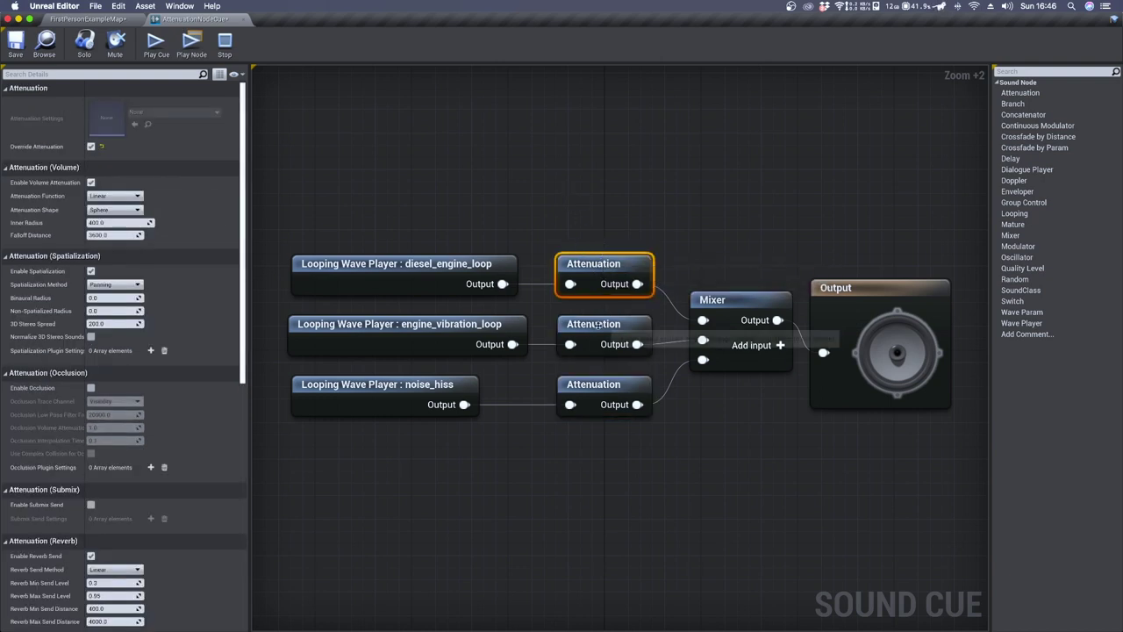
pyautogui.click(596, 325)
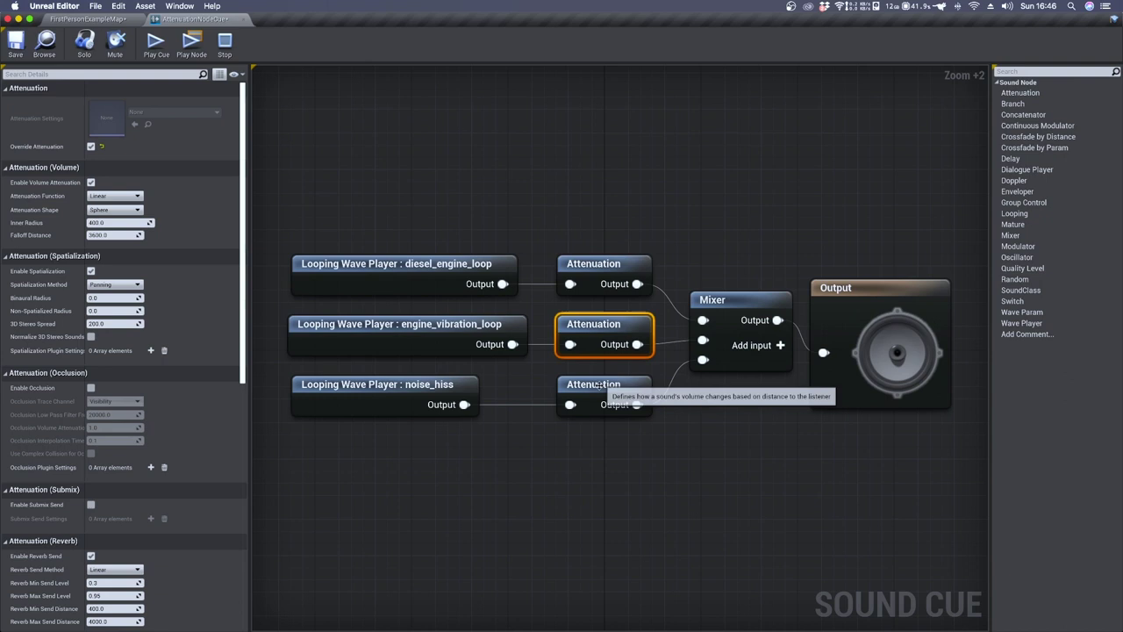
pyautogui.click(596, 384)
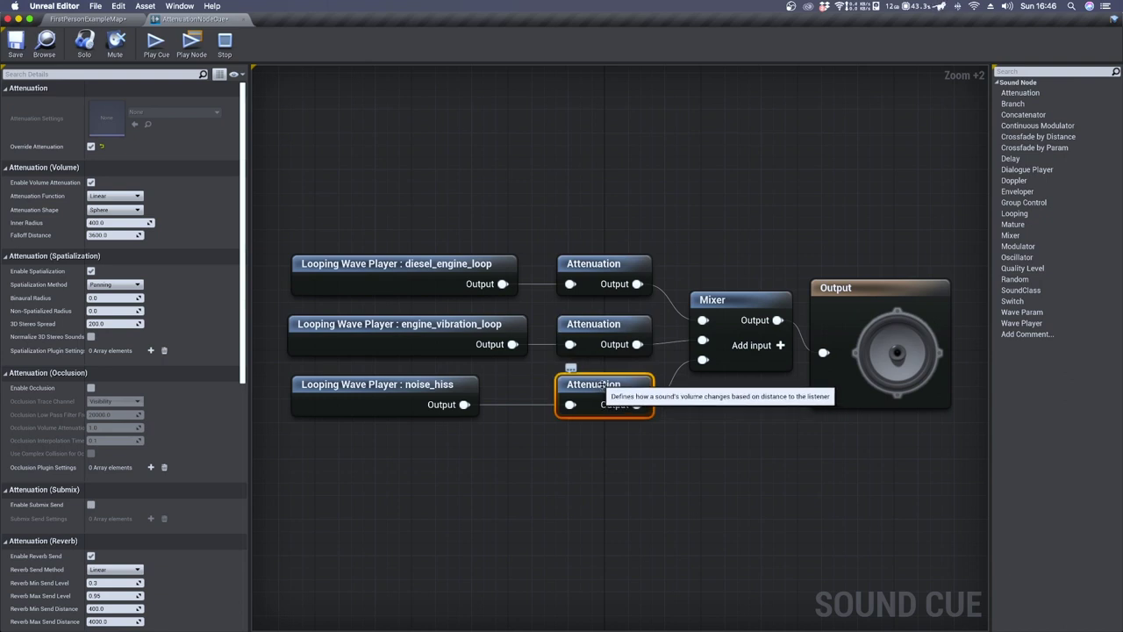
pyautogui.click(596, 267)
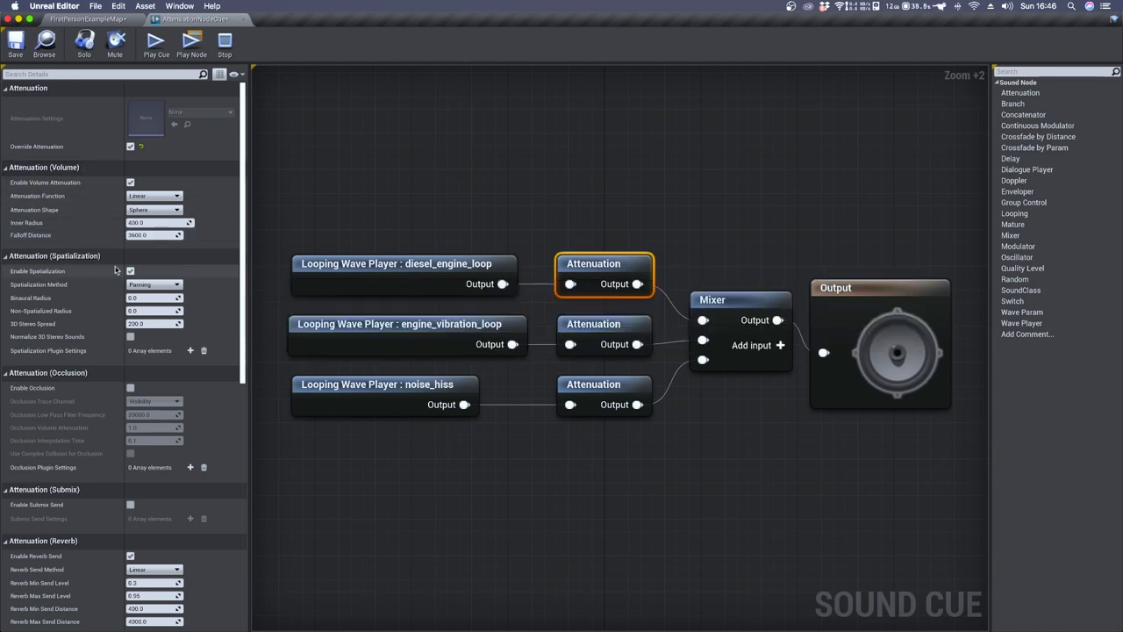
pyautogui.scroll(-5, 105, 360)
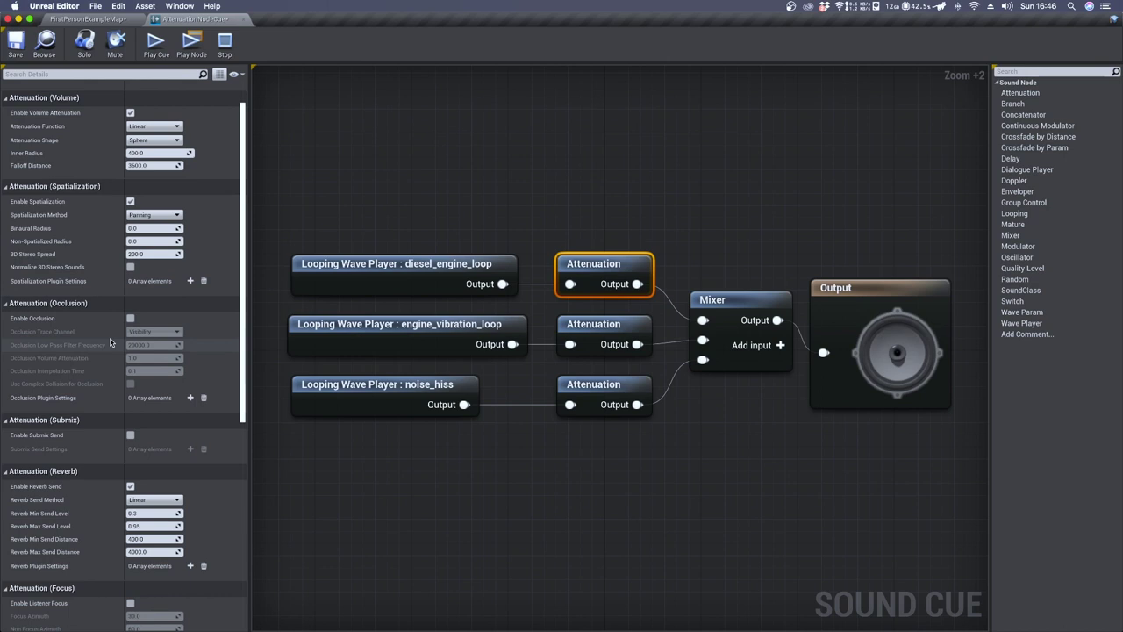
pyautogui.scroll(-9, 104, 360)
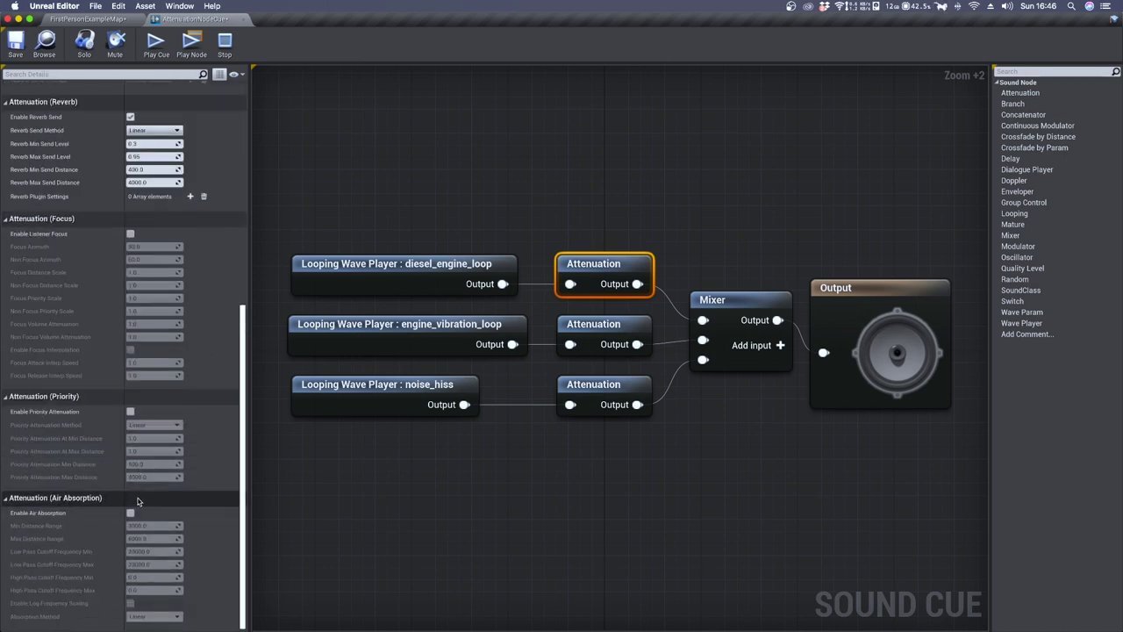
pyautogui.scroll(14, 138, 501)
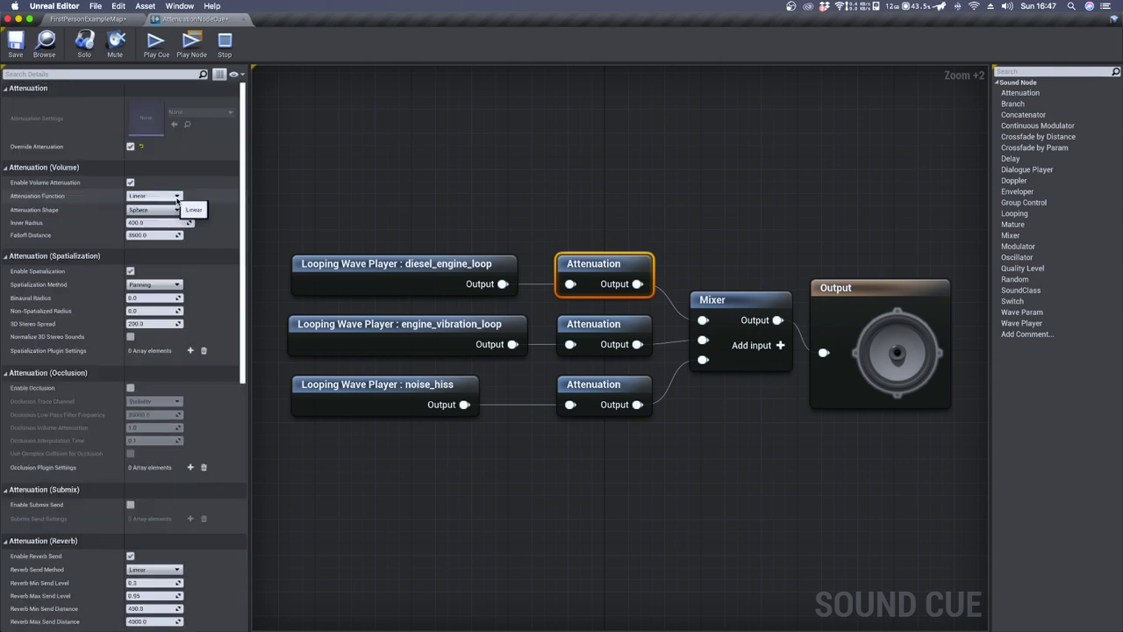
# Set the Inner Radius of all three Attenuation nodes to 300 and give each node its own Falloff Distance.
pyautogui.moveTo(580, 199); pyautogui.dragTo(626, 460)
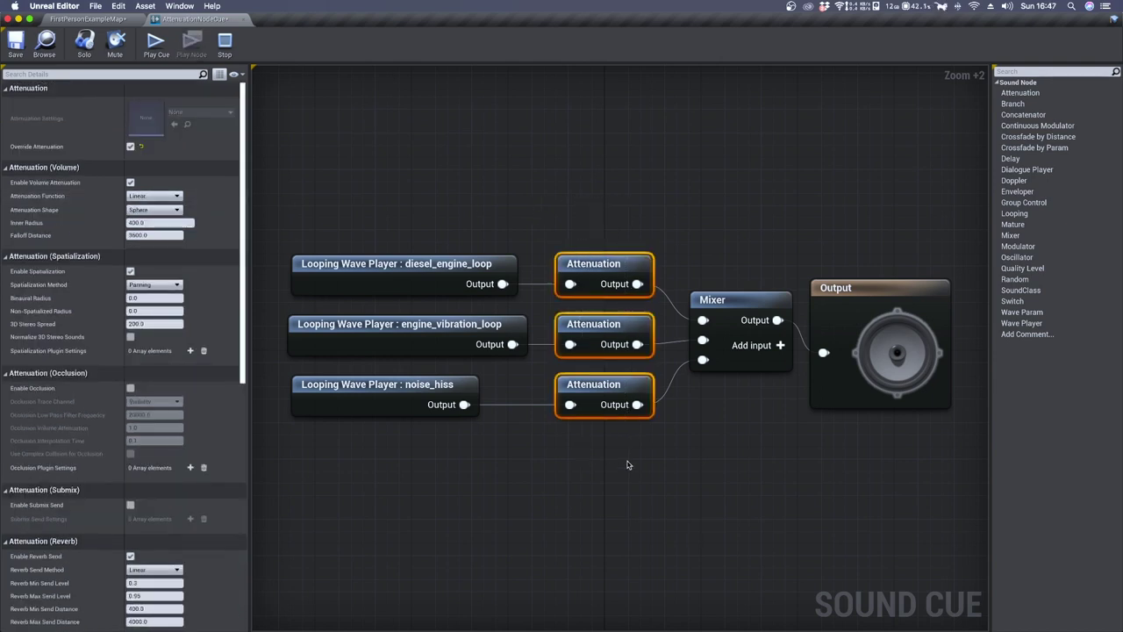
pyautogui.click(150, 222)
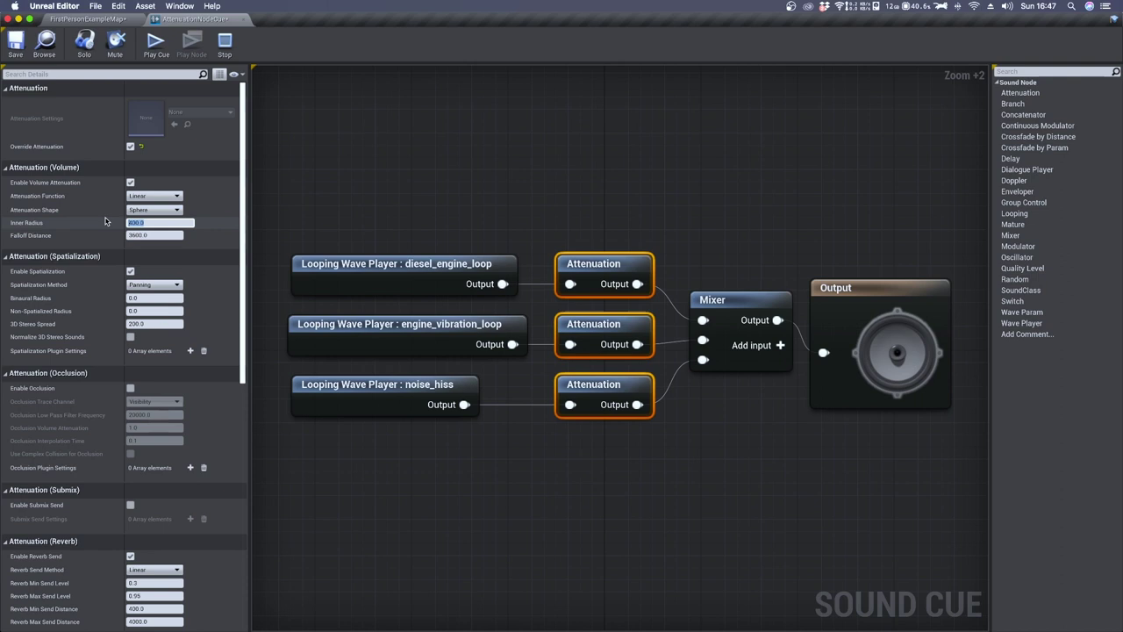
pyautogui.click(594, 265)
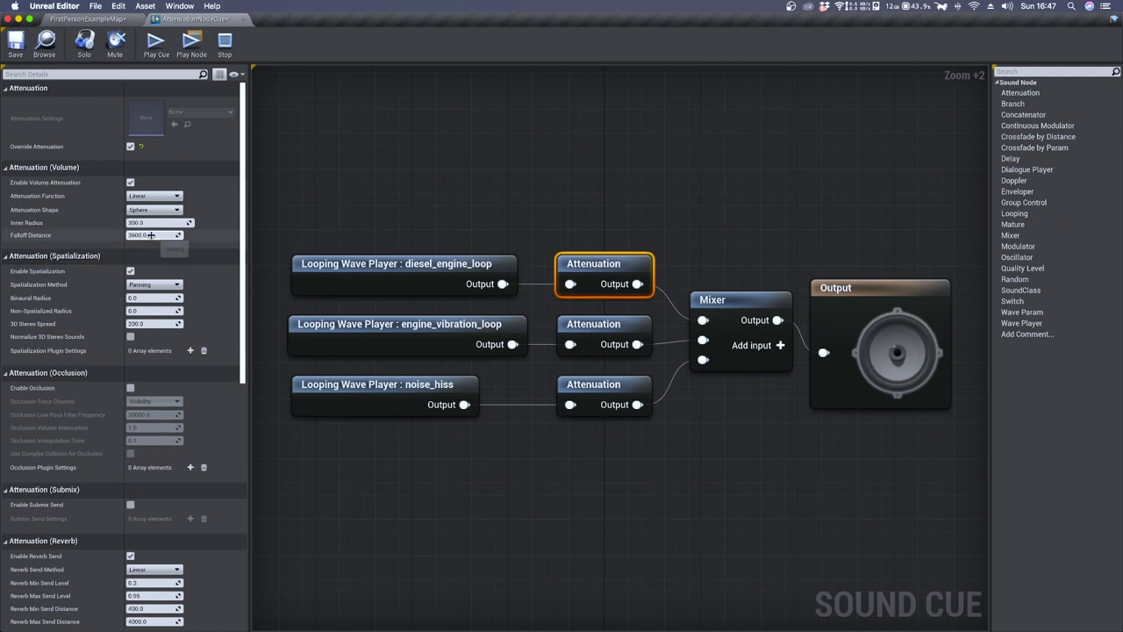
pyautogui.click(604, 330)
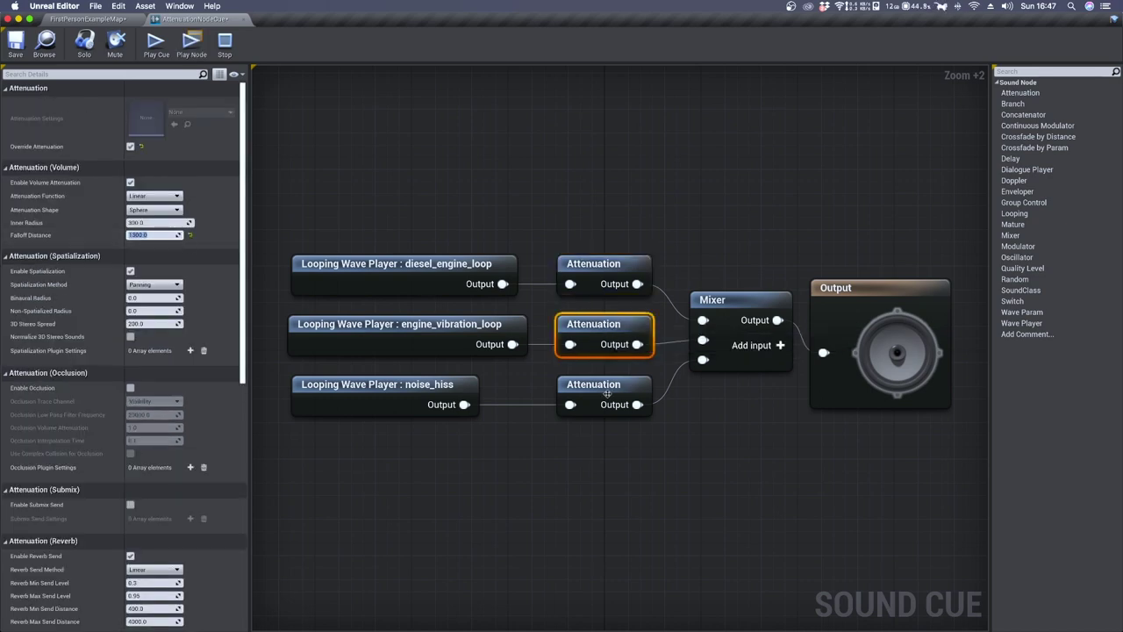
pyautogui.click(605, 391)
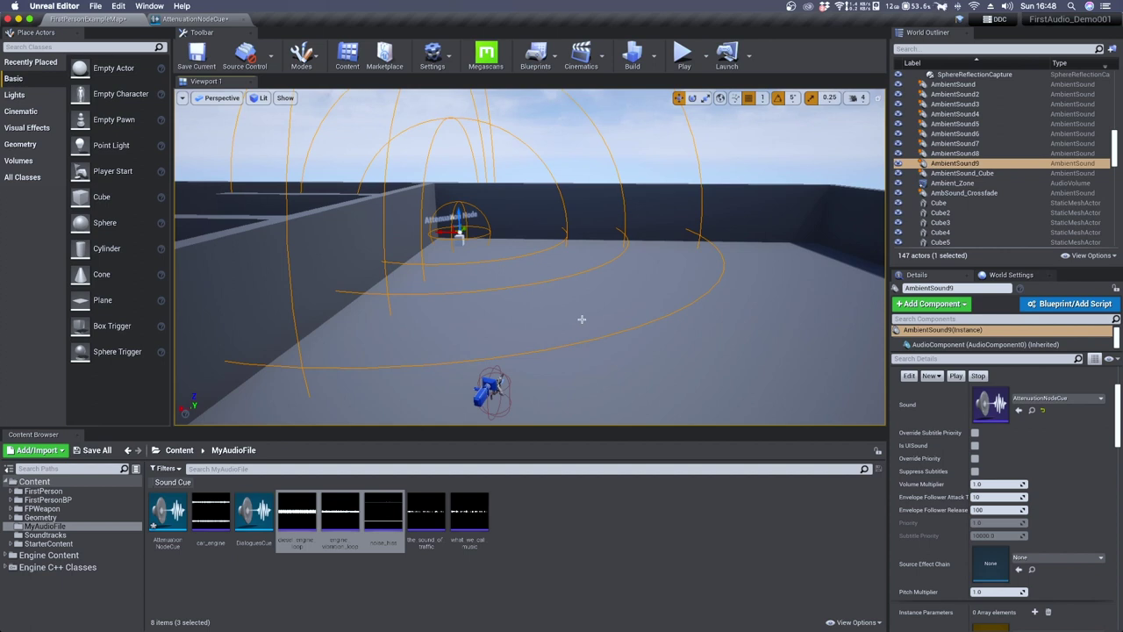
# Inspect the sound's attenuation spheres in the level and play-test it by walking up to the cube to hear the layered sounds.
pyautogui.press('d')
pyautogui.moveTo(581, 319); pyautogui.dragTo(465, 319, button='right')
pyautogui.moveTo(178, 318); pyautogui.dragTo(110, 318, button='right')
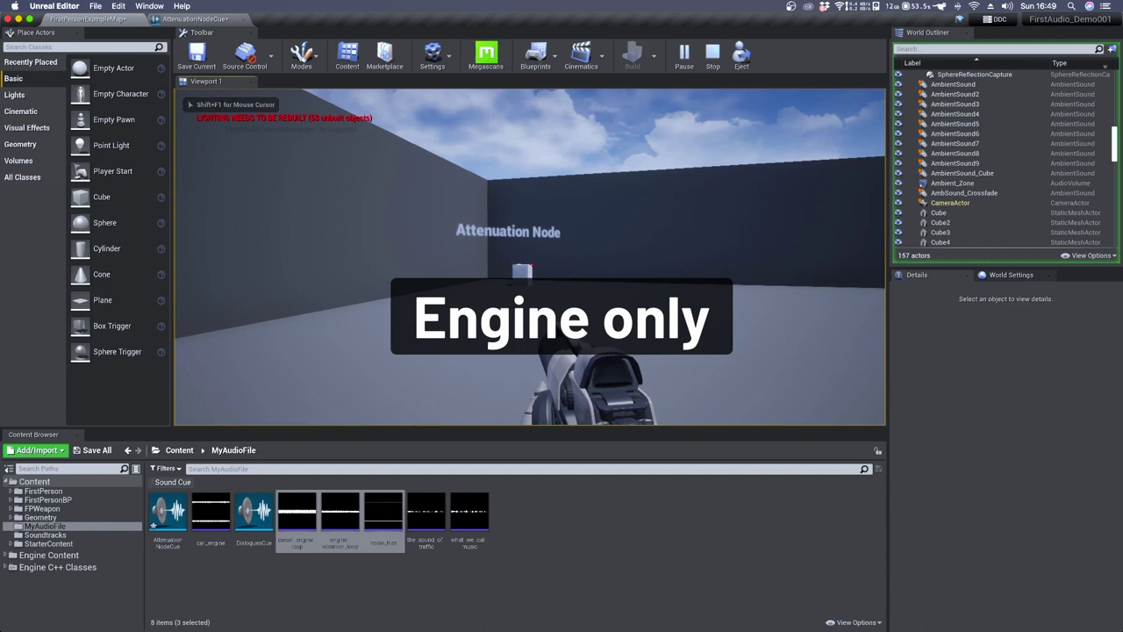
pyautogui.press('w')
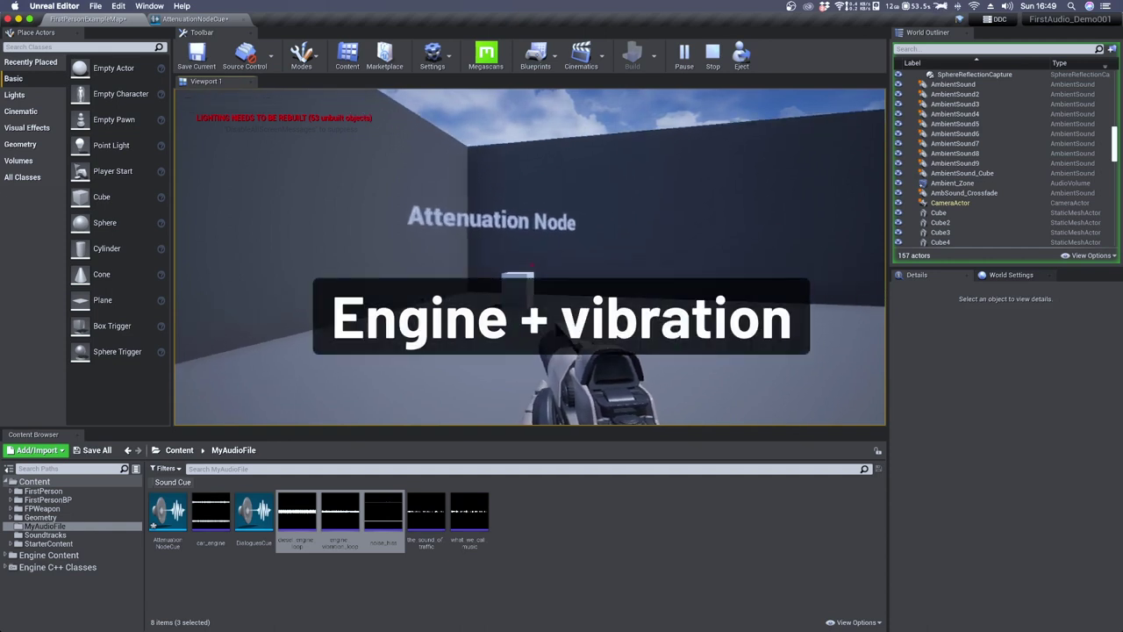
pyautogui.press('w')
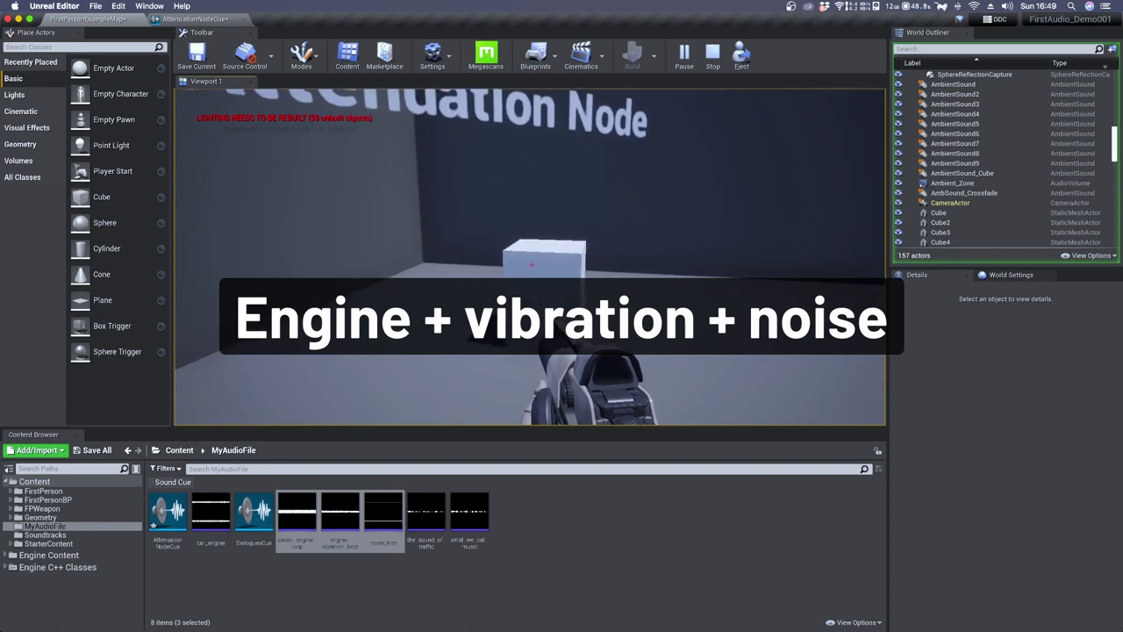
pyautogui.press('w')
pyautogui.press('w')
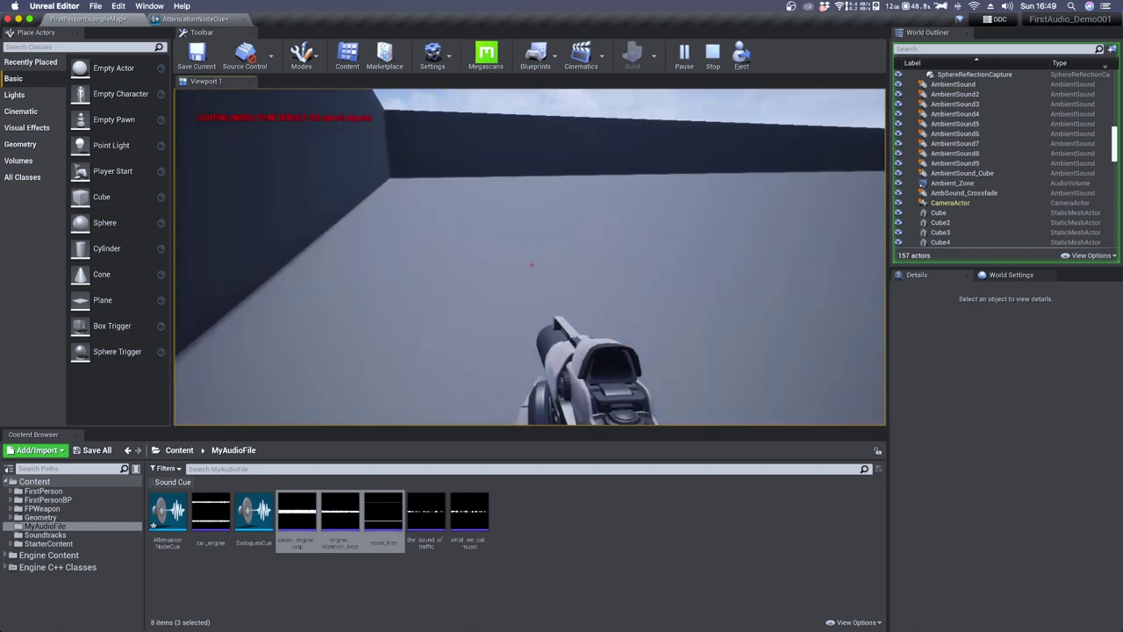
# Move towards and away from the cube in play mode to hear the layers fade, and examine the attenuation spheres in the level.
pyautogui.moveTo(531, 263)
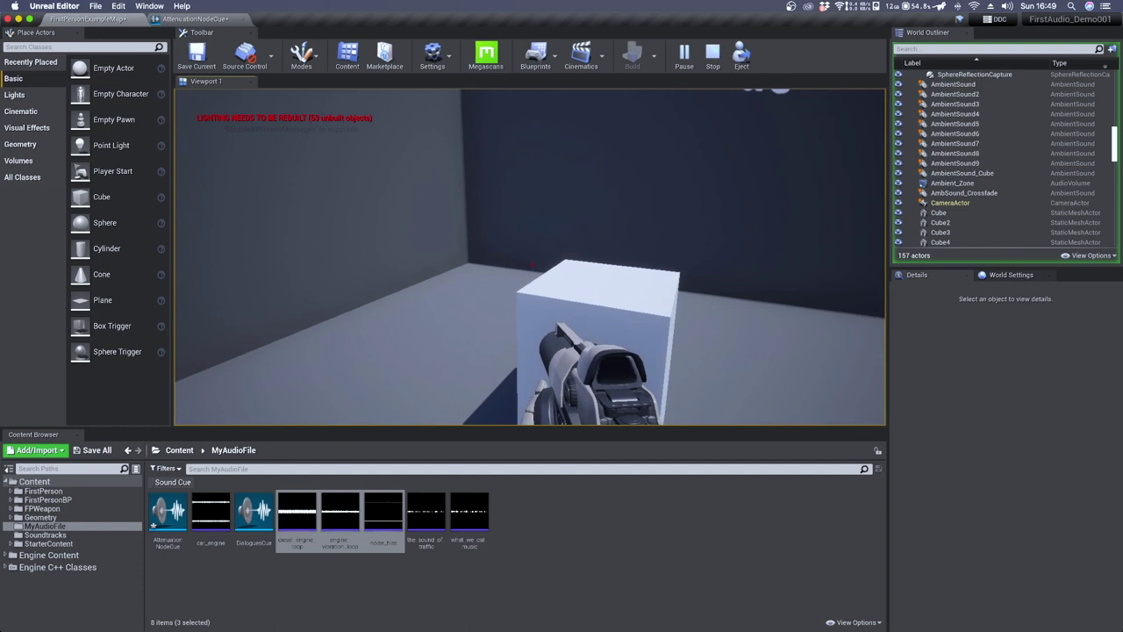
pyautogui.press('s')
pyautogui.press('w')
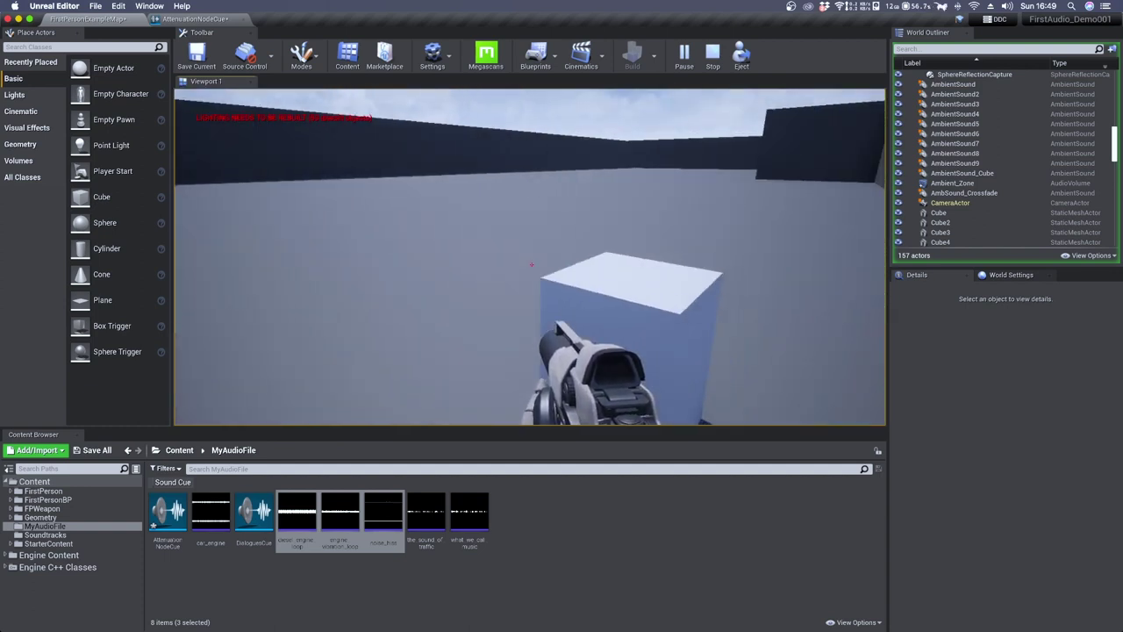
pyautogui.press('w')
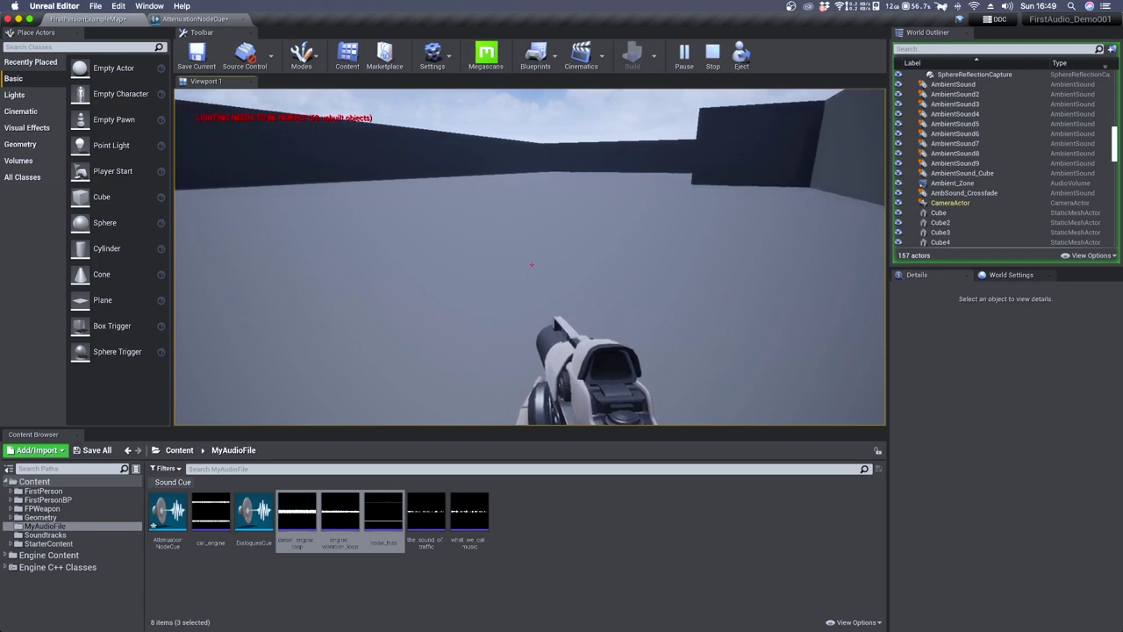
pyautogui.press('w')
pyautogui.press('s')
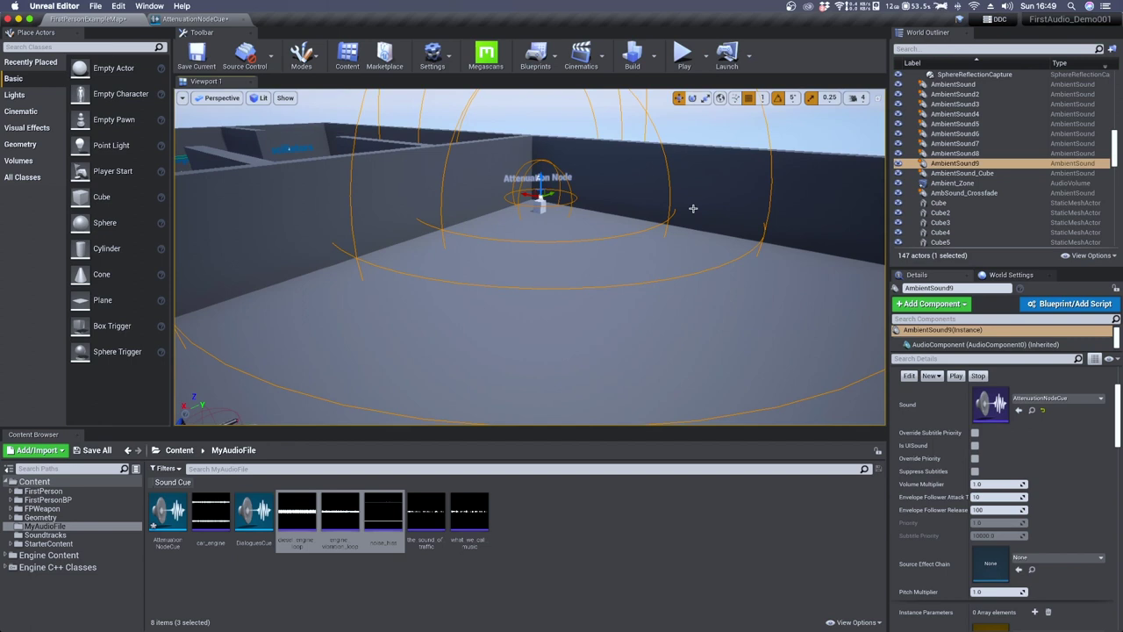
pyautogui.press('w')
pyautogui.moveTo(597, 207)
pyautogui.mouseDown(button='right')
pyautogui.moveTo(604, 191)
pyautogui.moveTo(596, 242)
pyautogui.moveTo(602, 207)
pyautogui.mouseUp(button='right')
pyautogui.press('s')
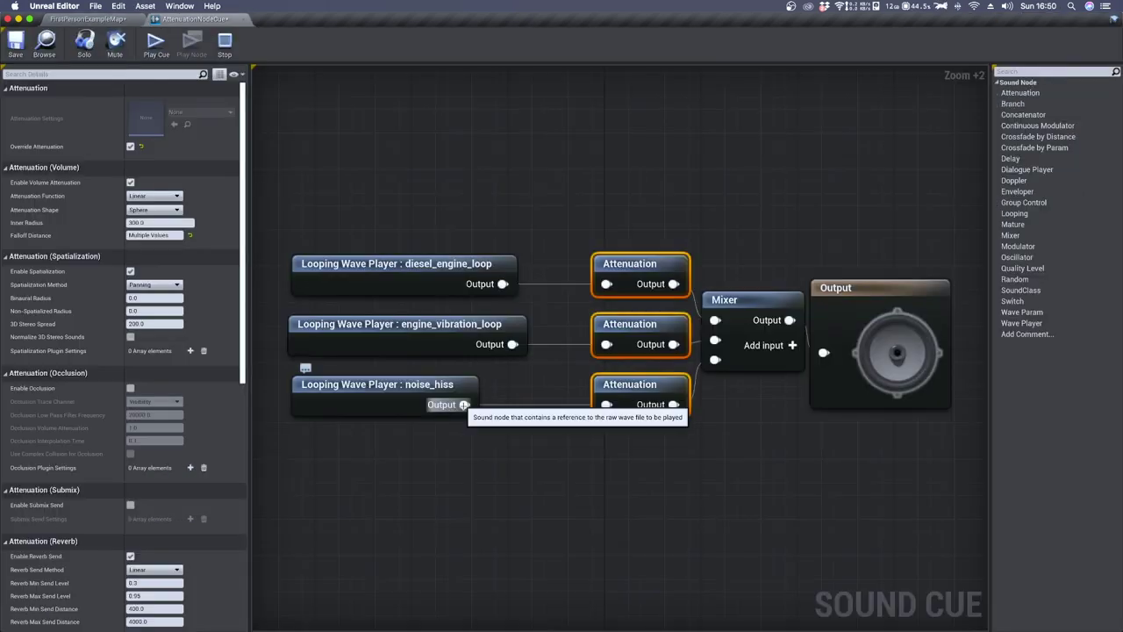
# Insert a Modulator node between the noise_hiss wave player and its Attenuation node, aligned in the same row.
pyautogui.moveTo(465, 404); pyautogui.dragTo(501, 505)
pyautogui.write('mod')
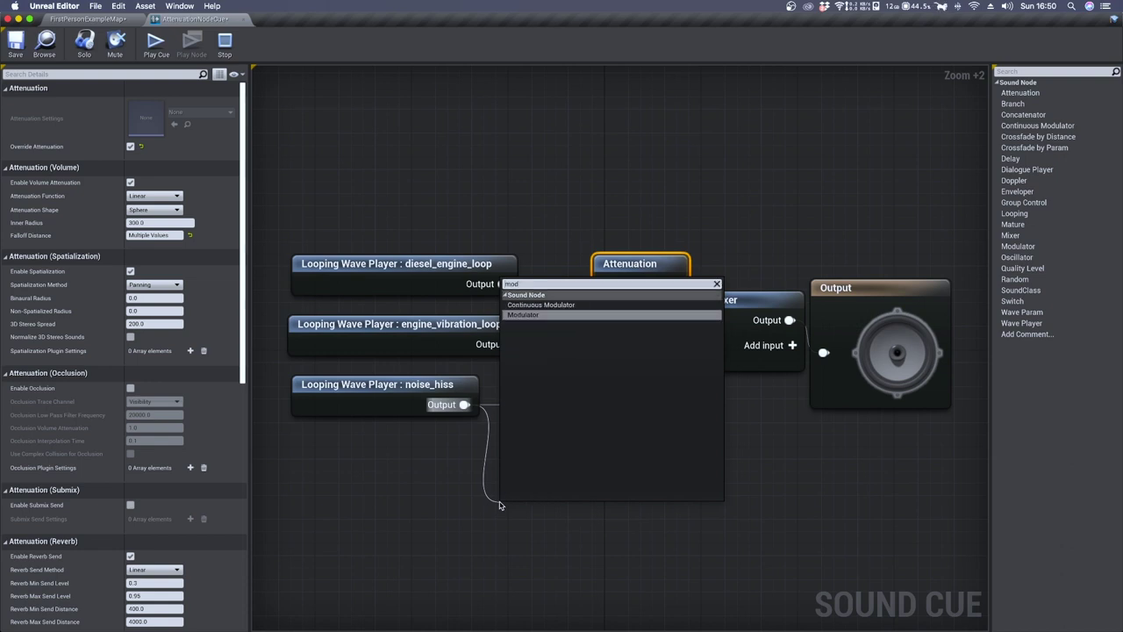
pyautogui.press('Return')
pyautogui.moveTo(579, 532); pyautogui.dragTo(606, 404)
pyautogui.moveTo(534, 517); pyautogui.dragTo(517, 402)
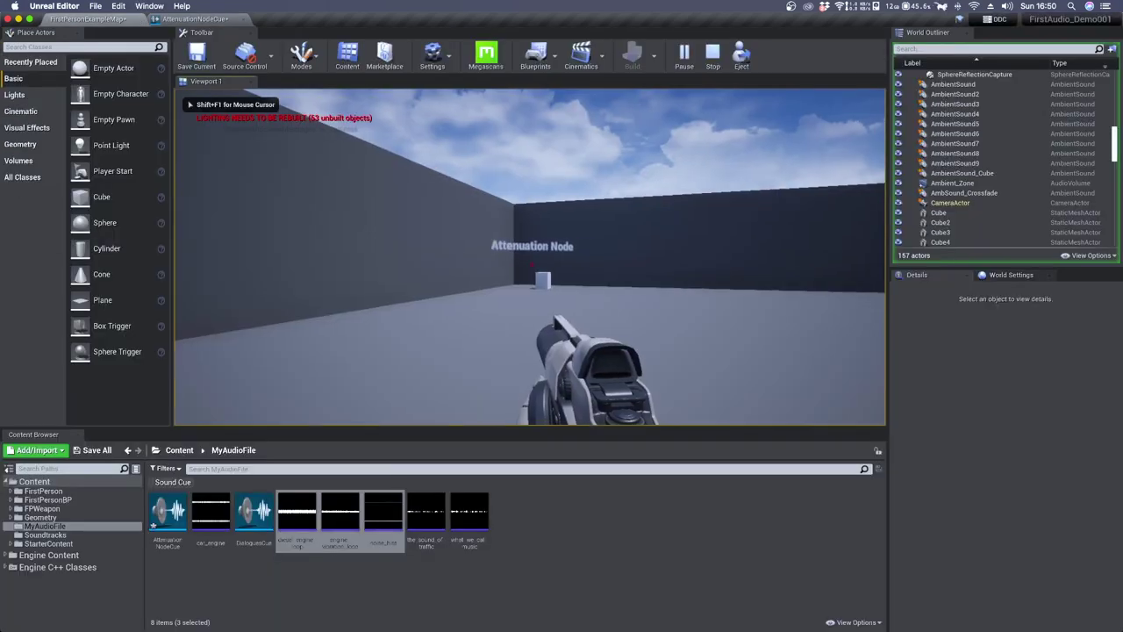
# Play-test the modulated noise layer by walking up to the cube and backing away from it, and end the play session.
pyautogui.press('w')
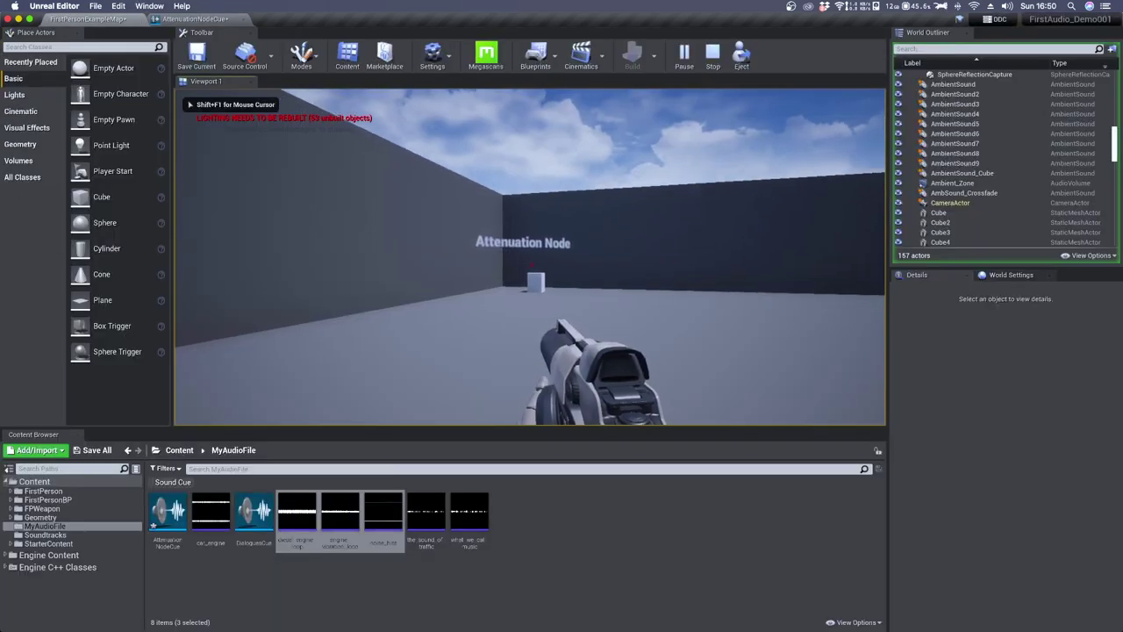
pyautogui.press('w')
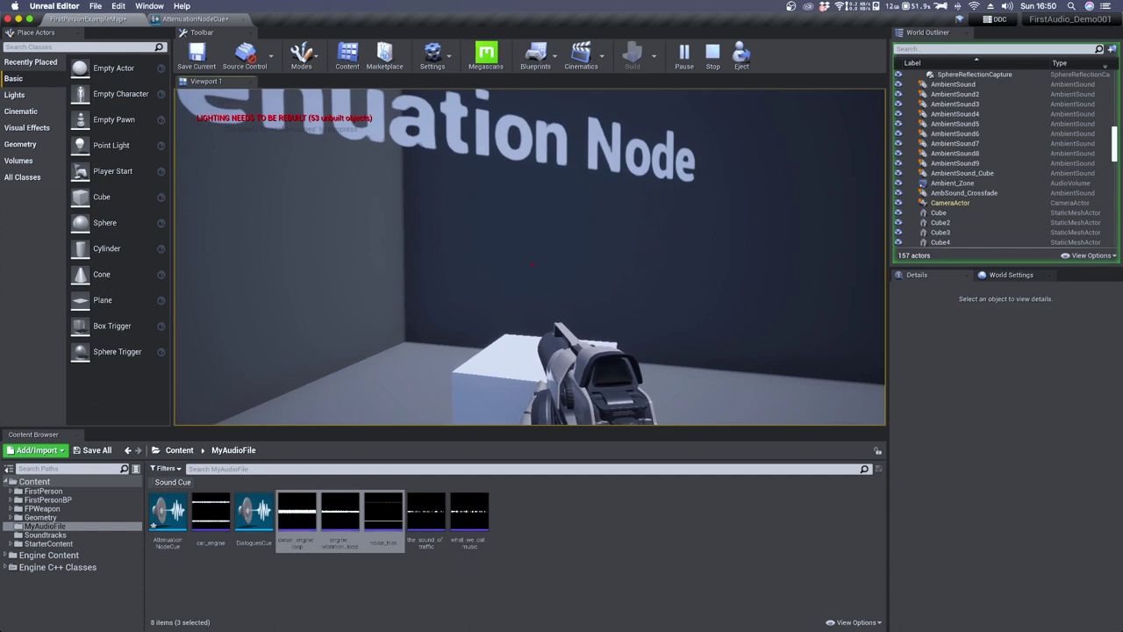
pyautogui.press('s')
pyautogui.press('s')
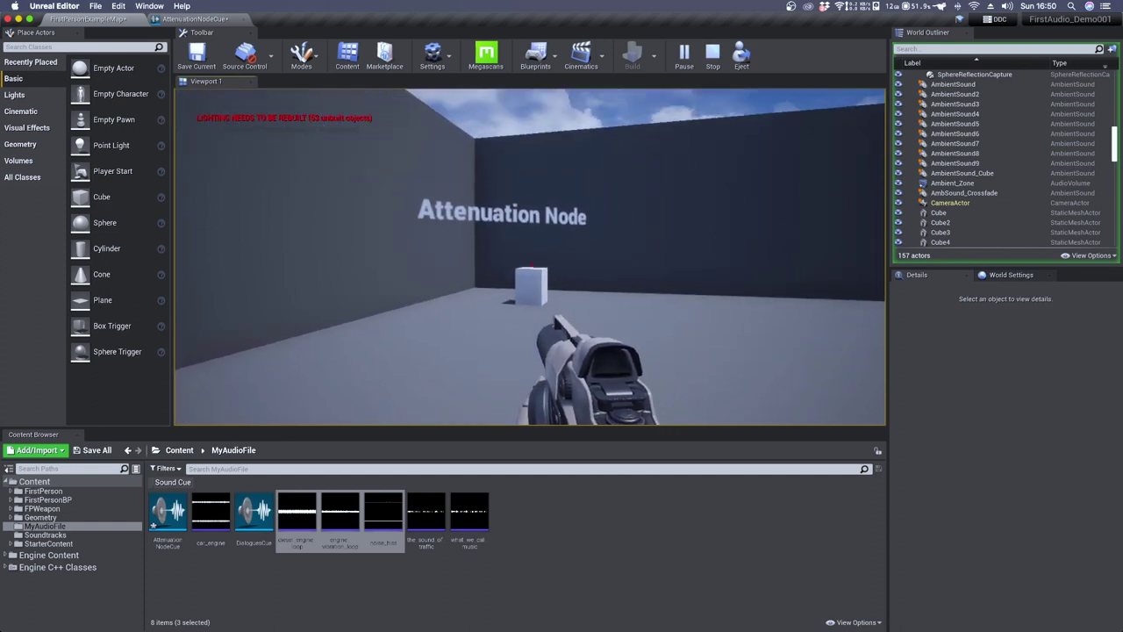
pyautogui.press('Escape')
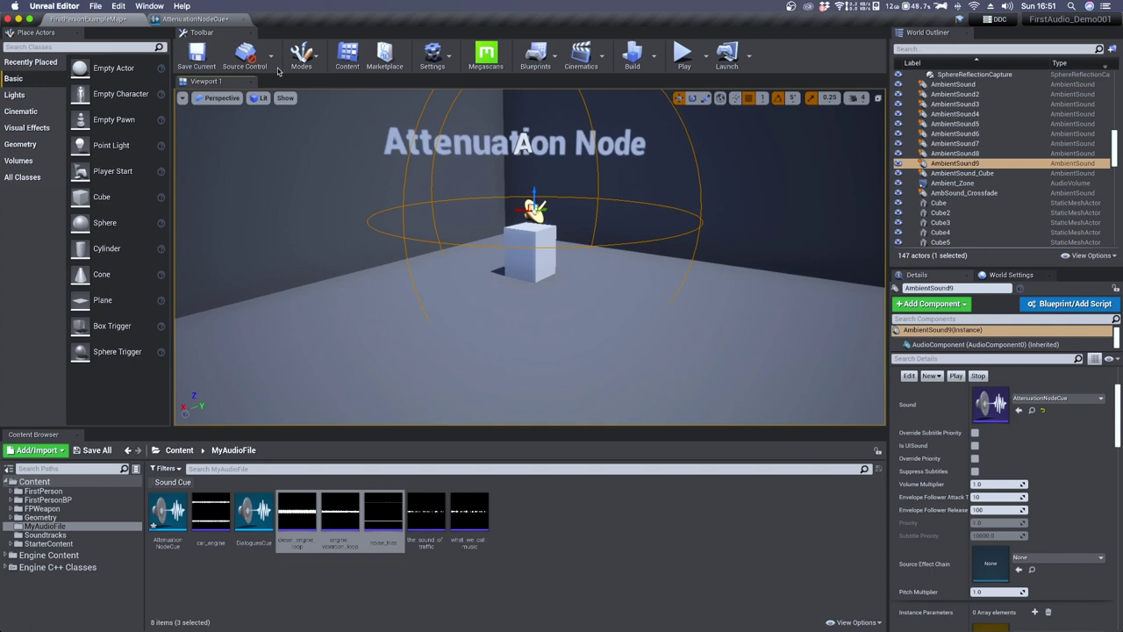
# Set the Non-Spatialized Radius to 400 on the diesel_engine_loop Attenuation node and on the other two Attenuation nodes in the sound cue.
pyautogui.click(200, 19)
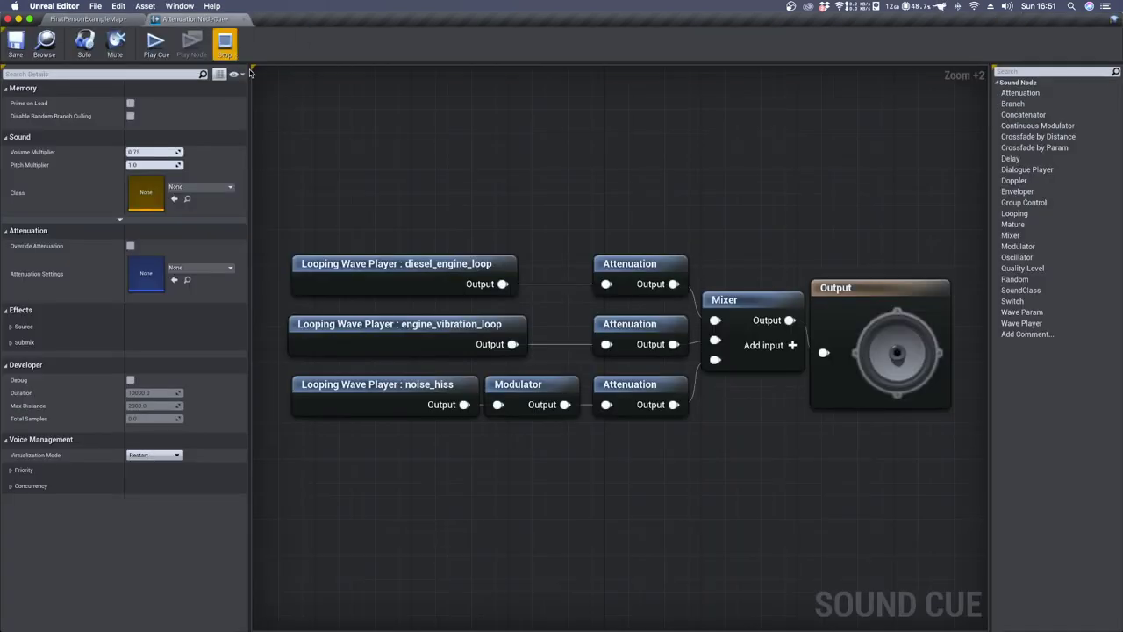
pyautogui.click(645, 264)
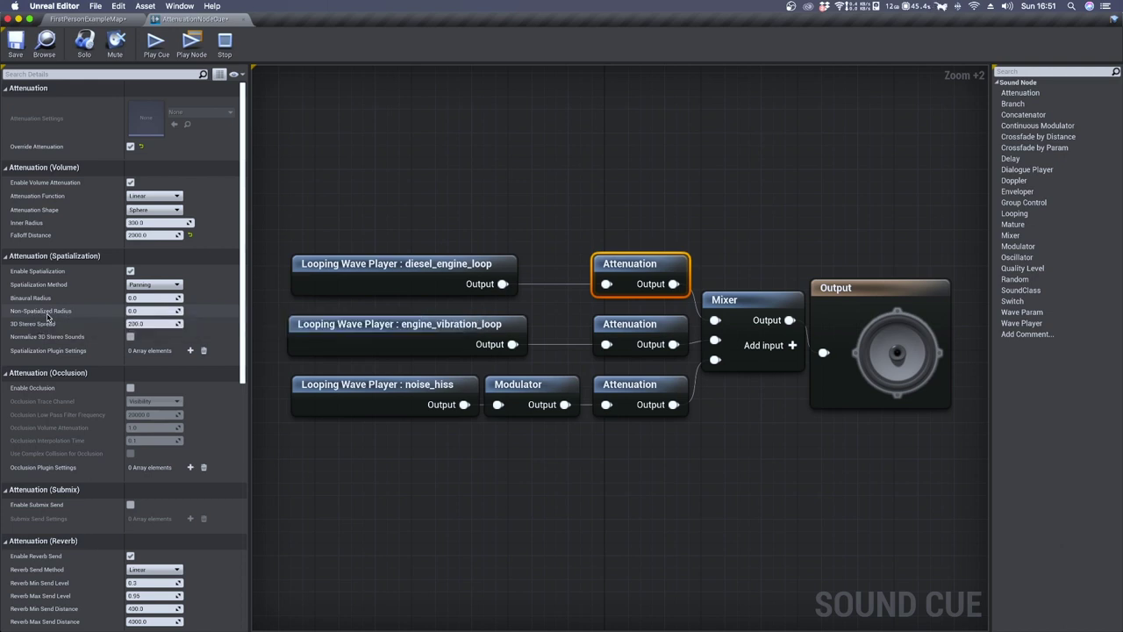
pyautogui.click(145, 313)
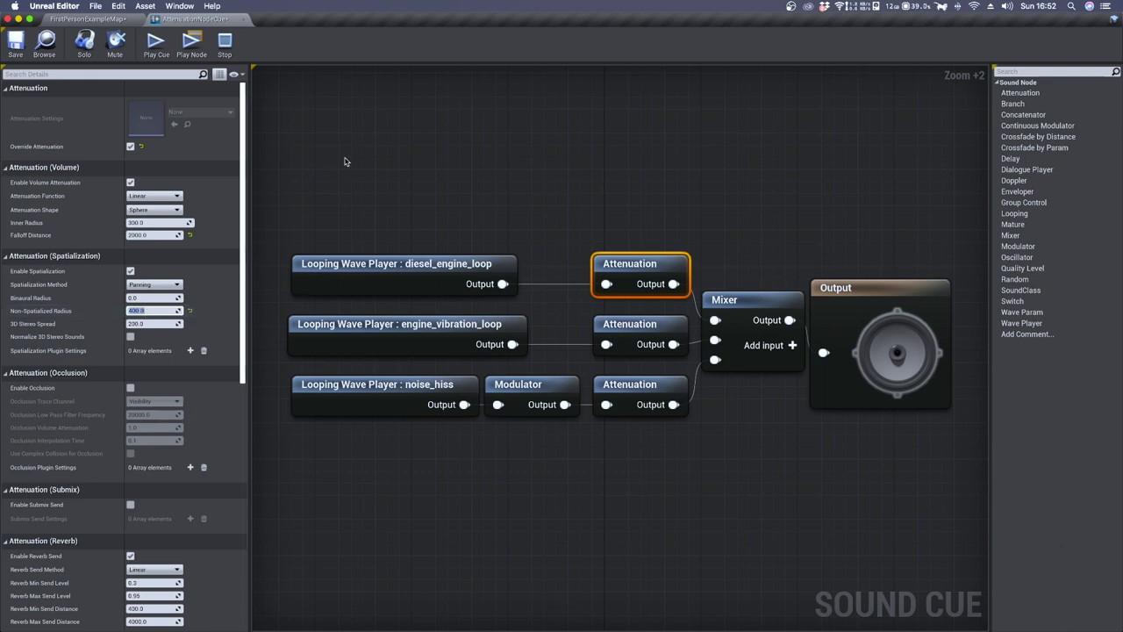
pyautogui.moveTo(640, 468); pyautogui.dragTo(627, 334)
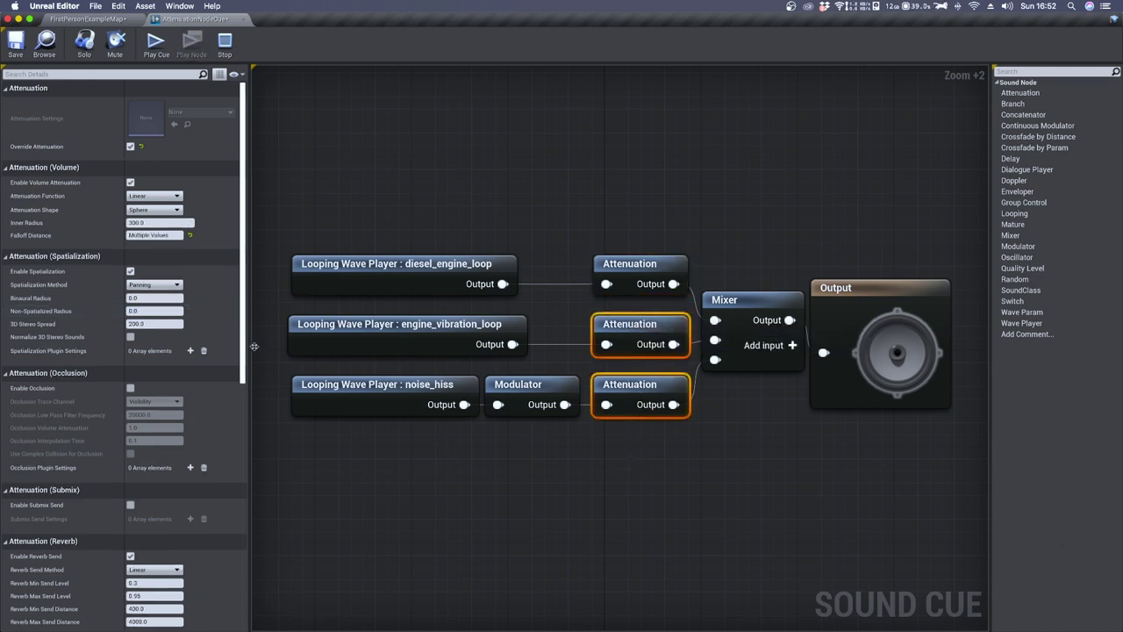
pyautogui.click(142, 311)
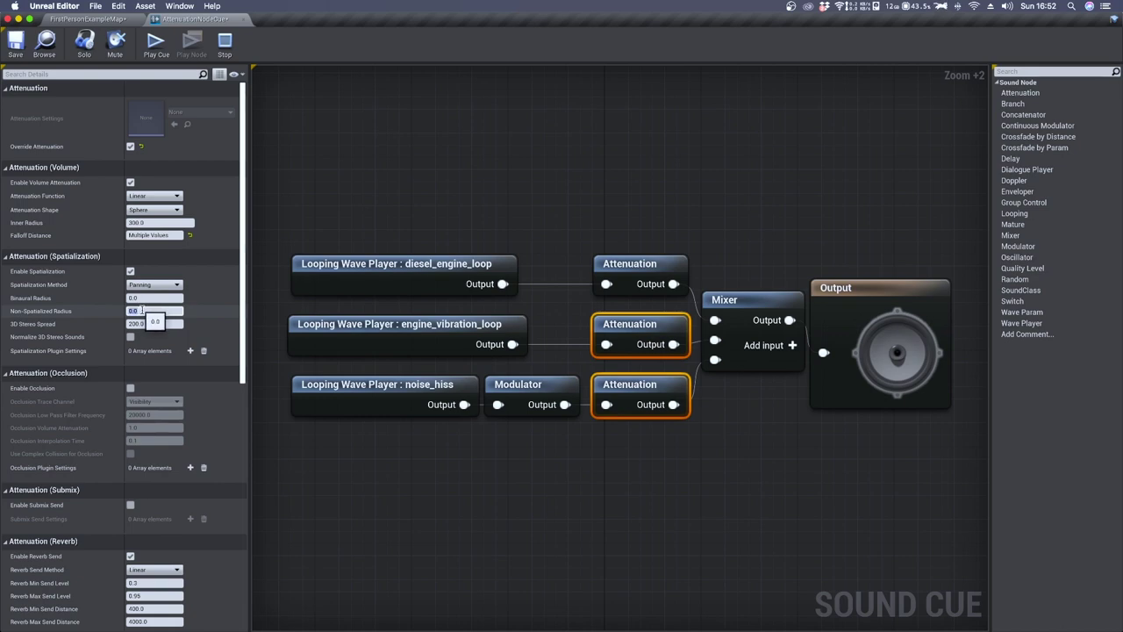
pyautogui.write('400')
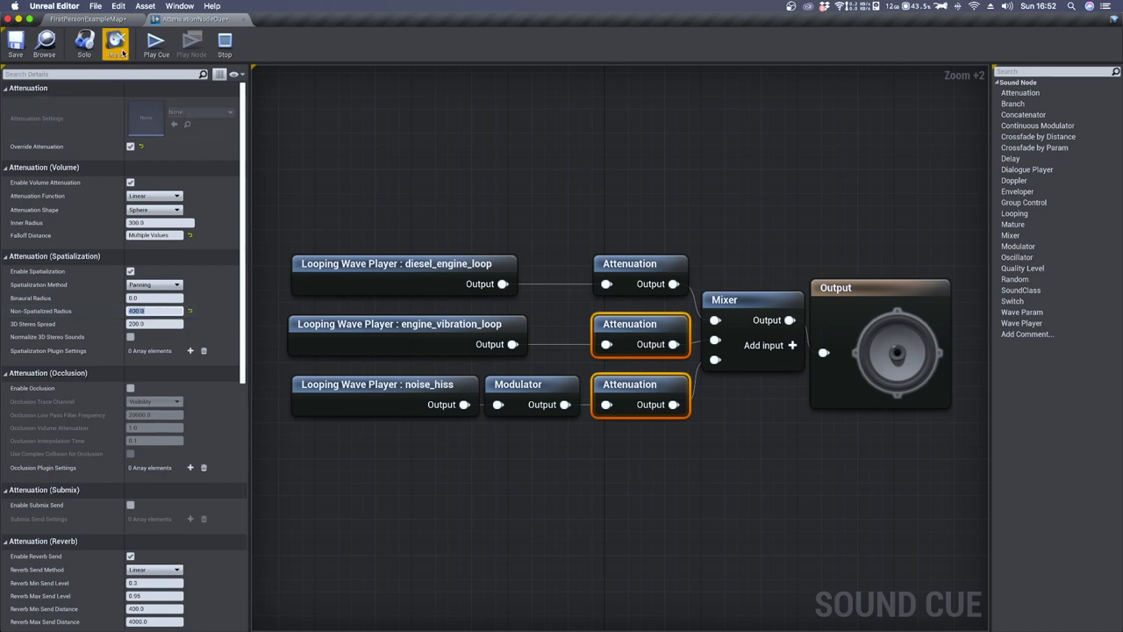